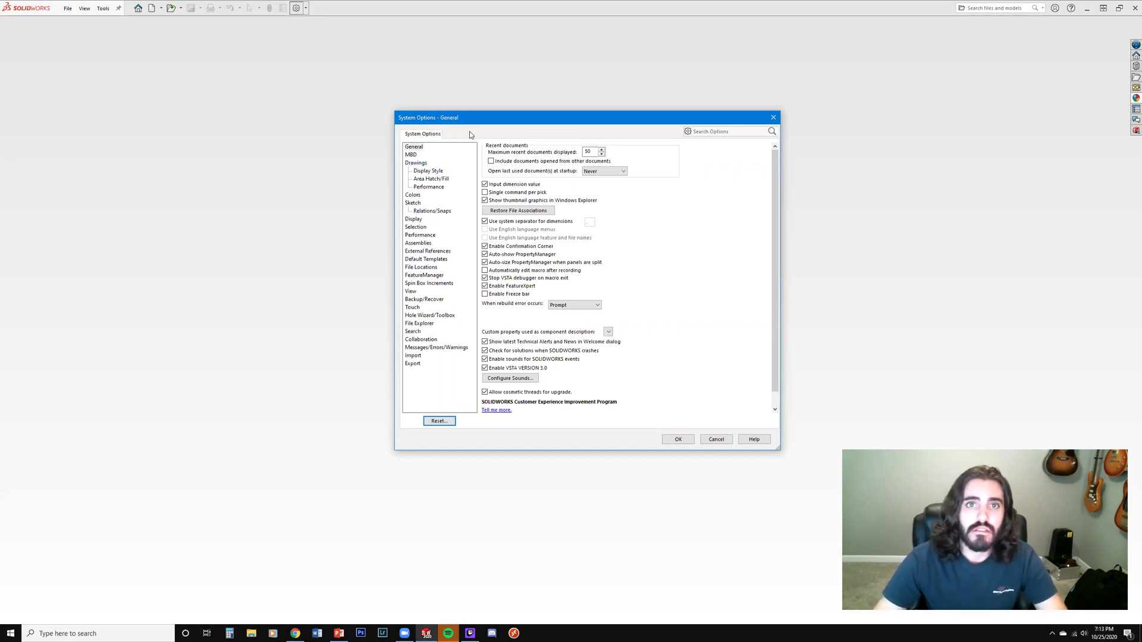
- Close the system options without changes and start a new document
{"action": "left_click", "coordinate": [771, 118]}
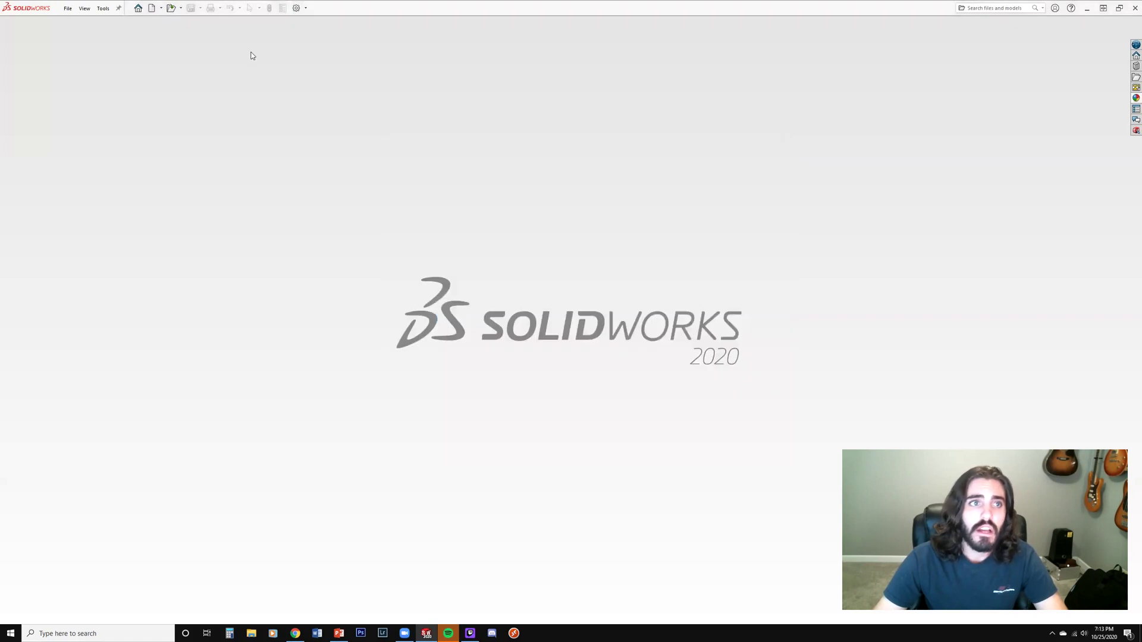
{"action": "left_click", "coordinate": [68, 9]}
{"action": "left_click", "coordinate": [71, 22]}
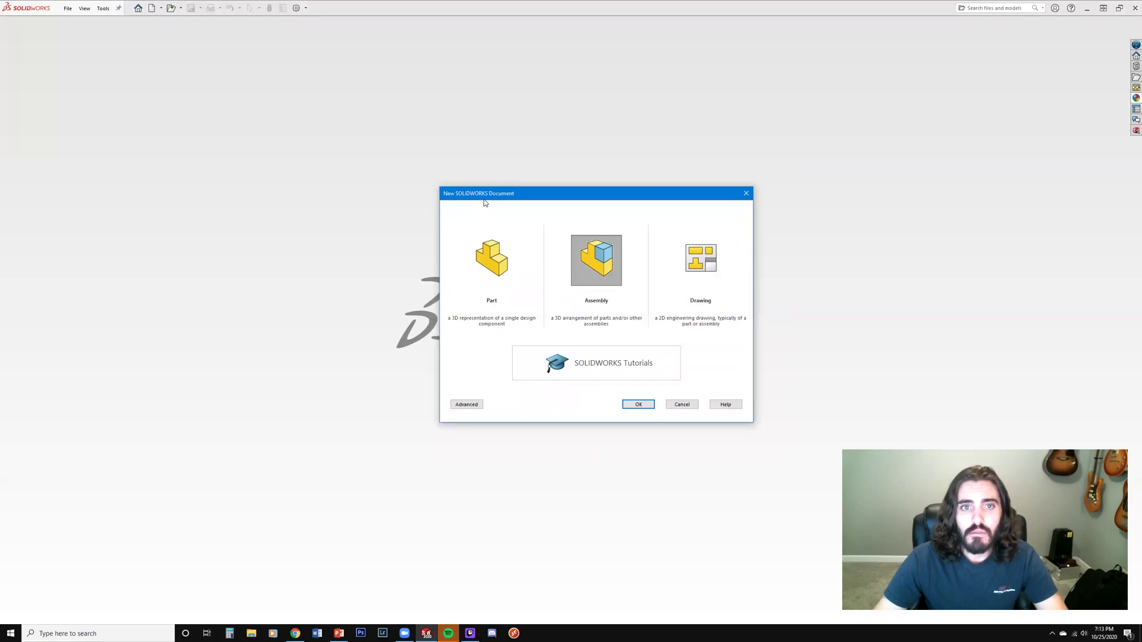
- Compare the Part, Assembly and Drawing document types offered for the new document
{"action": "left_click", "coordinate": [493, 263]}
{"action": "key", "text": "Right"}
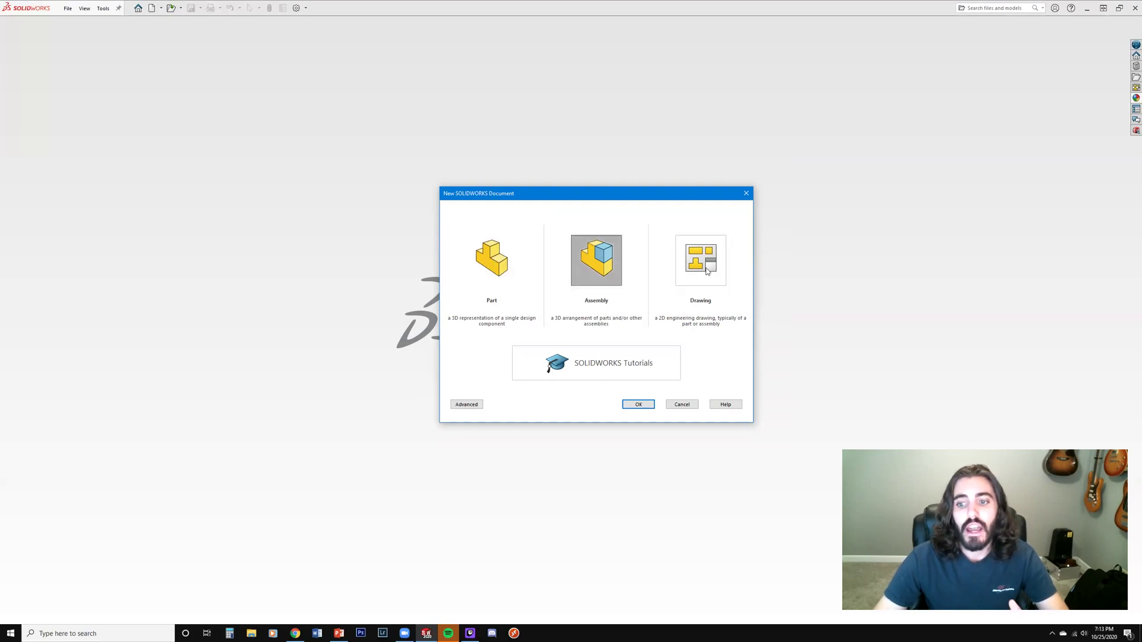
{"action": "key", "text": "Right"}
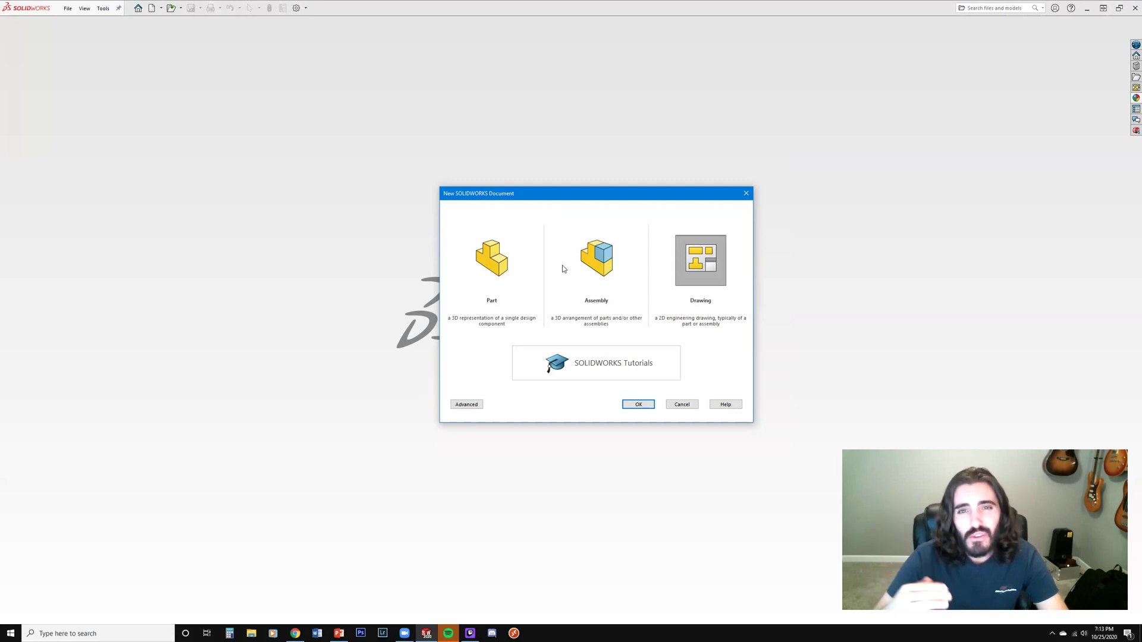
{"action": "left_click", "coordinate": [491, 268]}
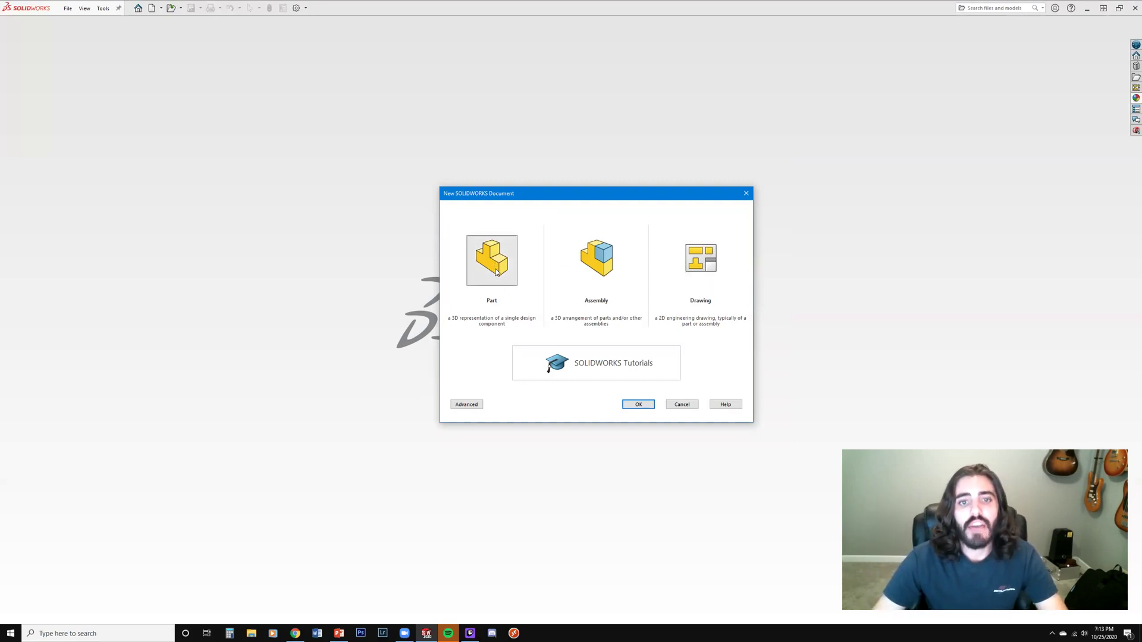
{"action": "left_click", "coordinate": [593, 269]}
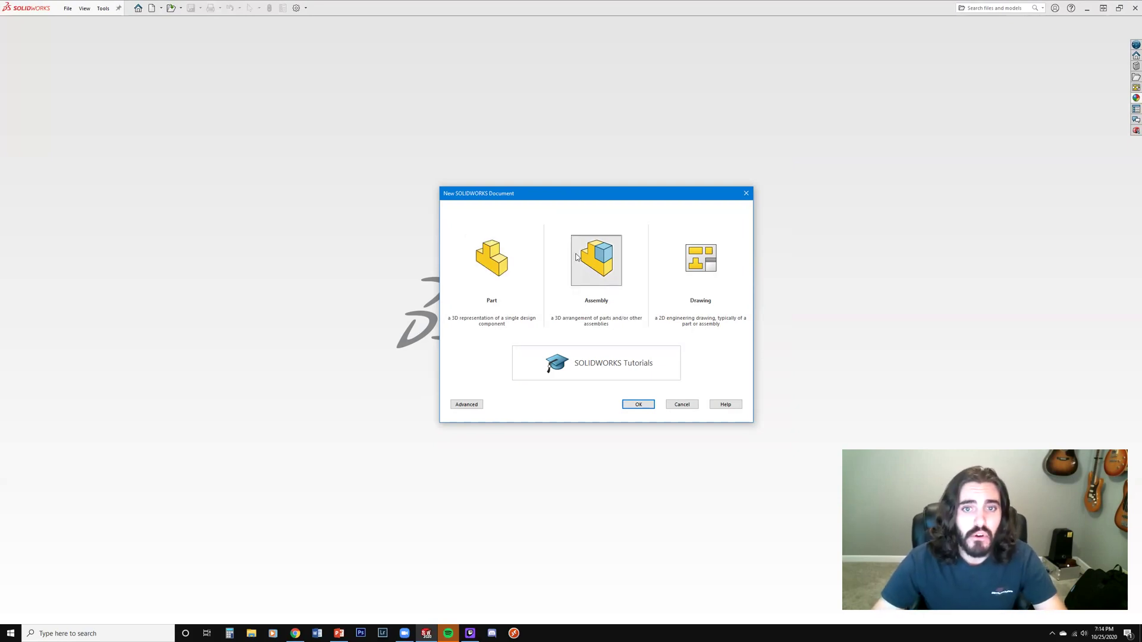
{"action": "left_click", "coordinate": [713, 274]}
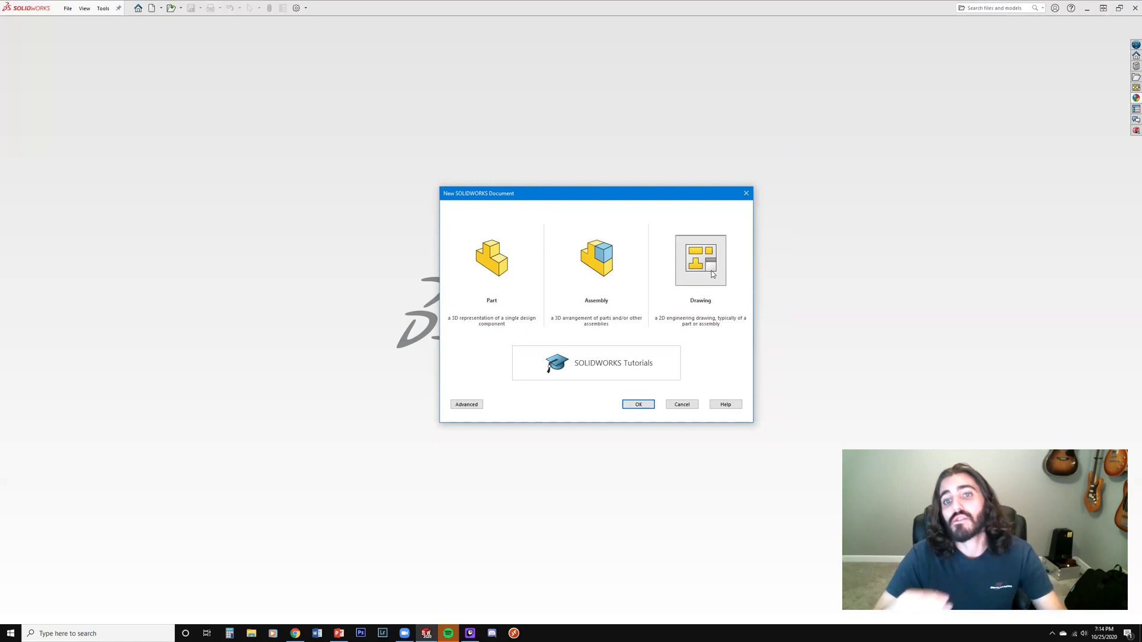
{"action": "left_click", "coordinate": [602, 257]}
{"action": "left_click", "coordinate": [491, 267]}
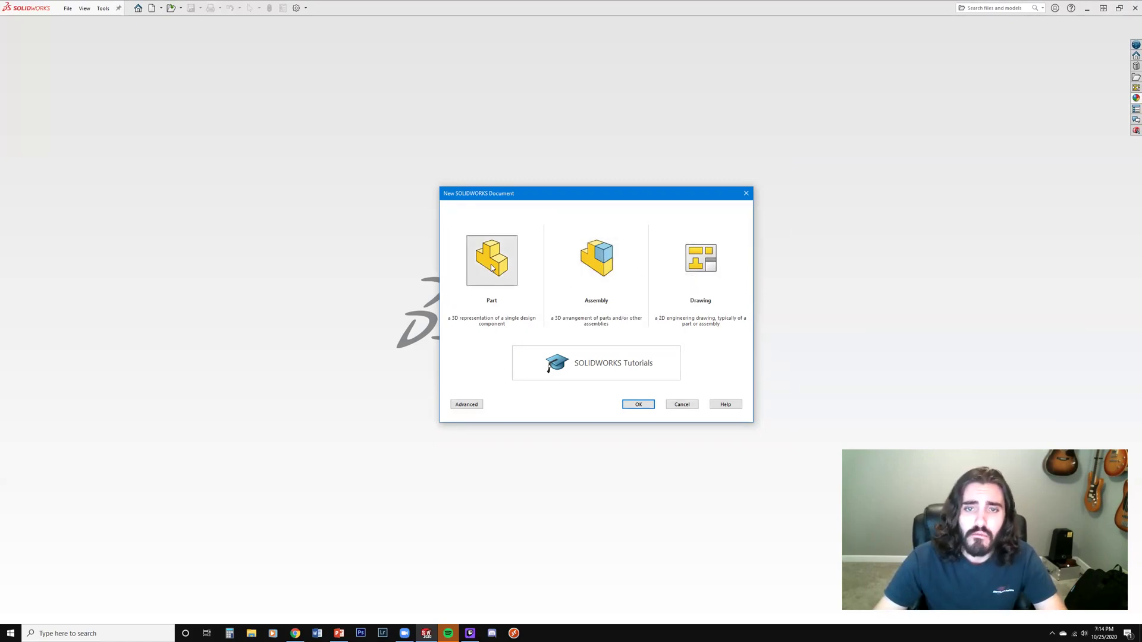
{"action": "left_click", "coordinate": [604, 272]}
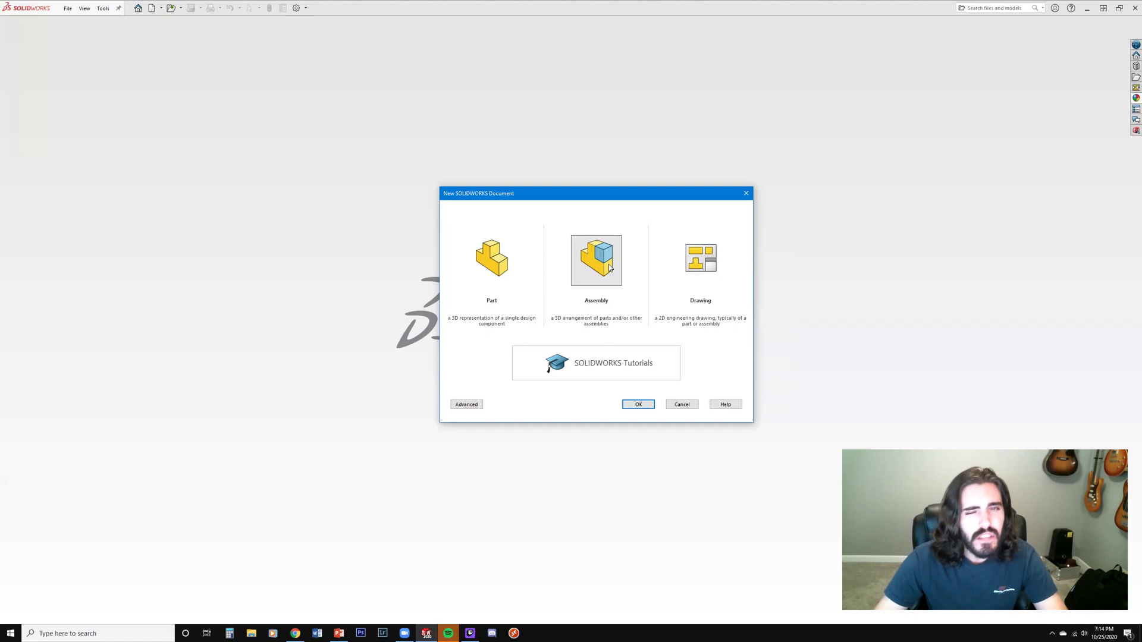
{"action": "left_click", "coordinate": [692, 264]}
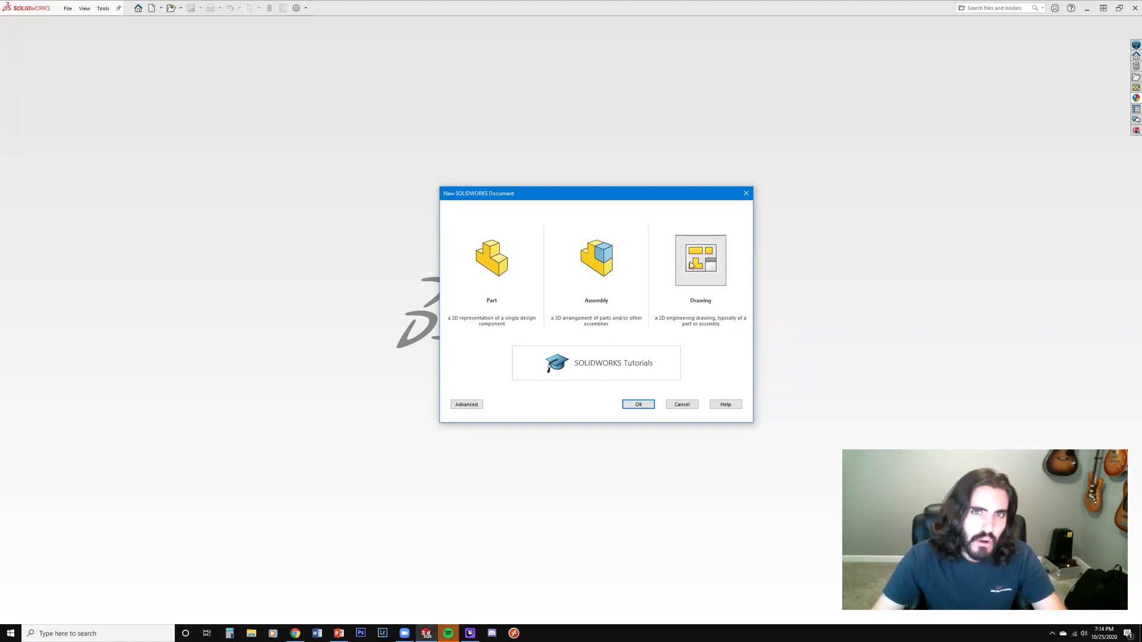
{"action": "left_click", "coordinate": [498, 267]}
{"action": "left_click", "coordinate": [684, 268]}
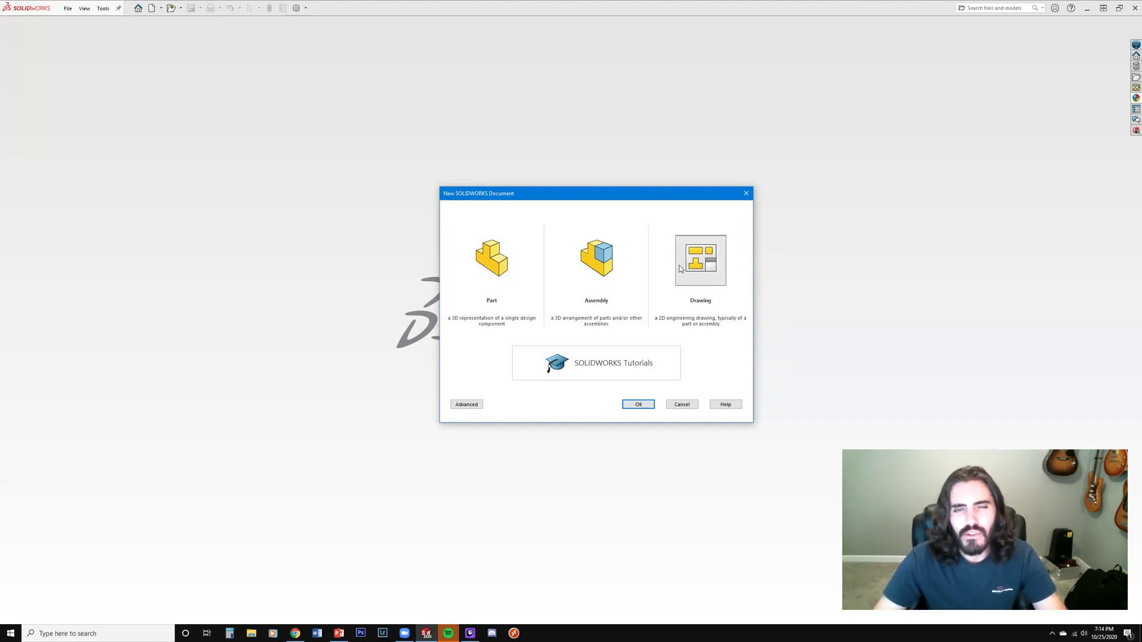
- Choose Part as the document type and create the new part
{"action": "left_click", "coordinate": [500, 261]}
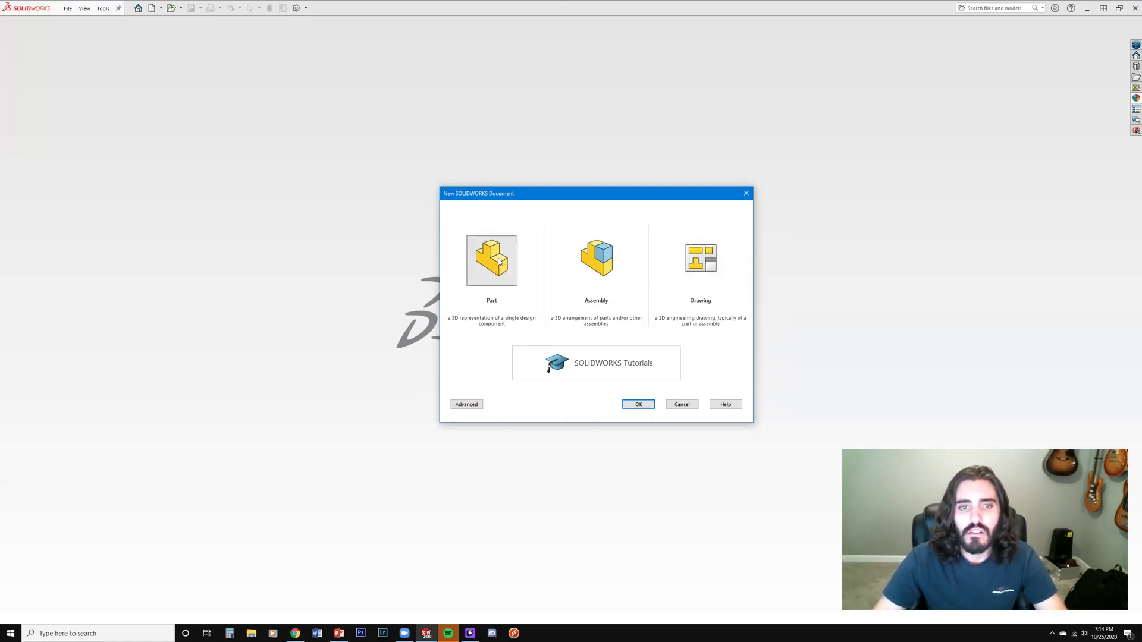
{"action": "left_click", "coordinate": [638, 404]}
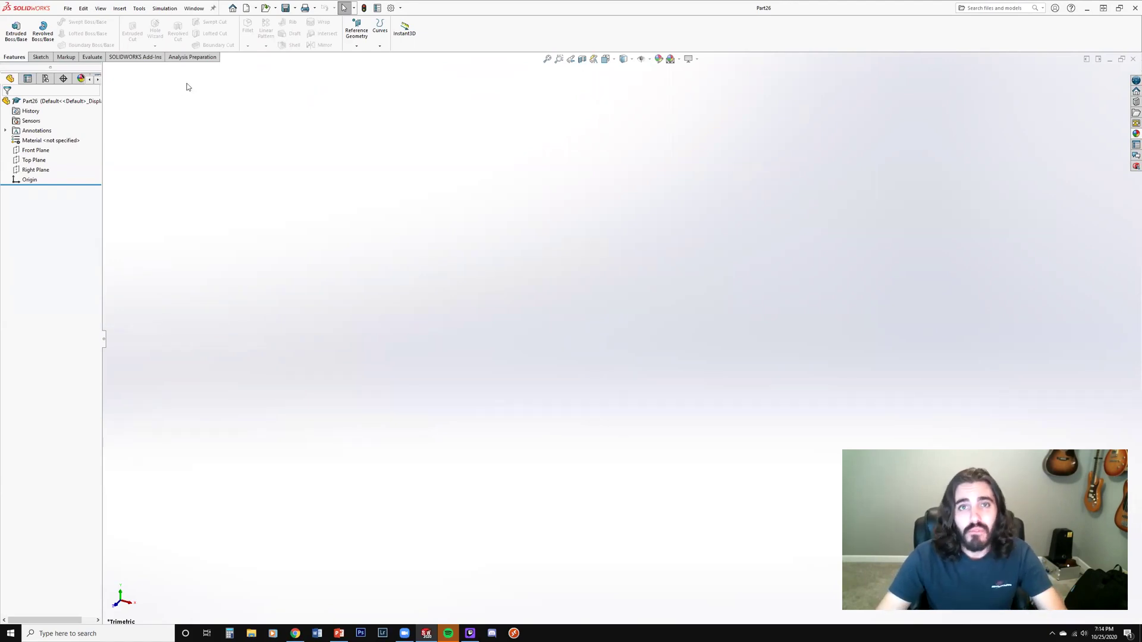
- In the part's document properties, try the ISO overall drafting standard, then set it back to ANSI
{"action": "left_click", "coordinate": [391, 9]}
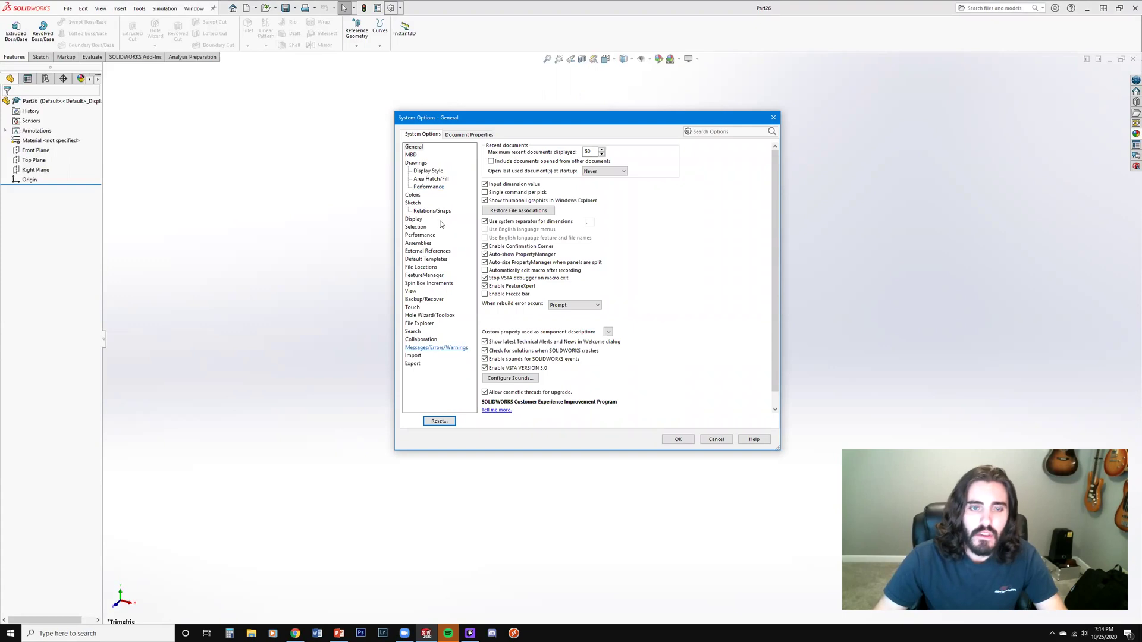
{"action": "left_click", "coordinate": [456, 136]}
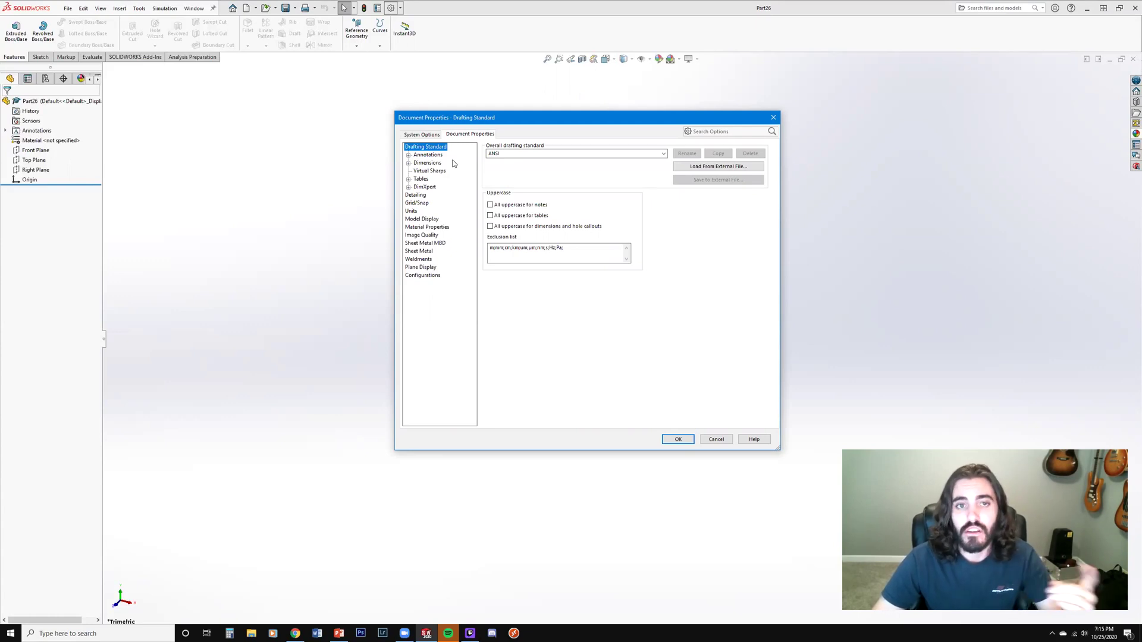
{"action": "left_click", "coordinate": [420, 148]}
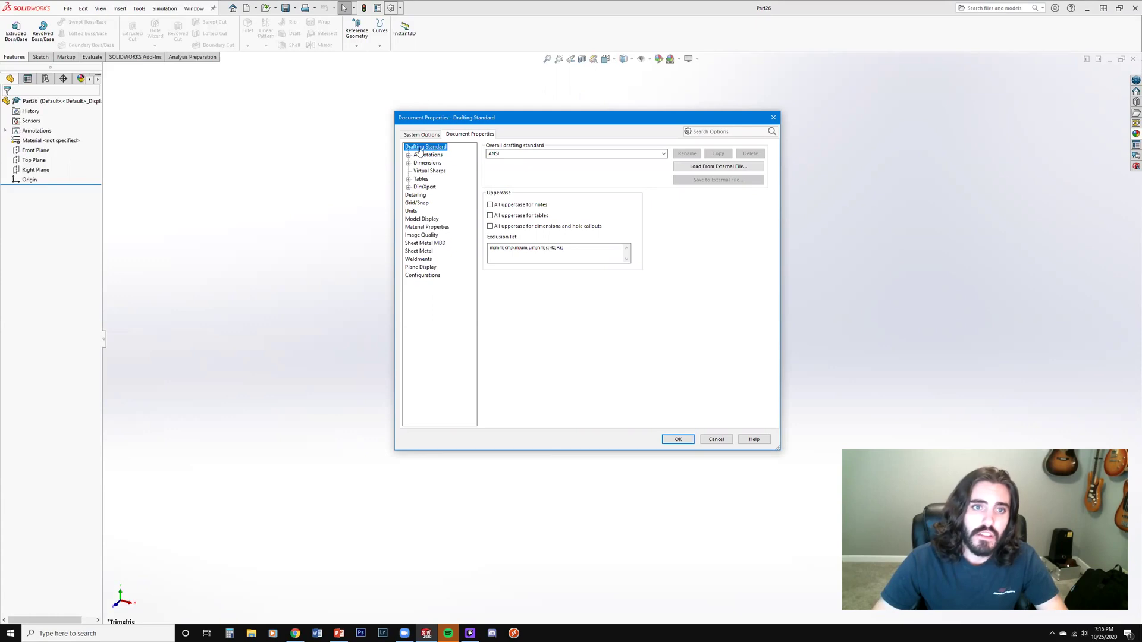
{"action": "left_click", "coordinate": [517, 154]}
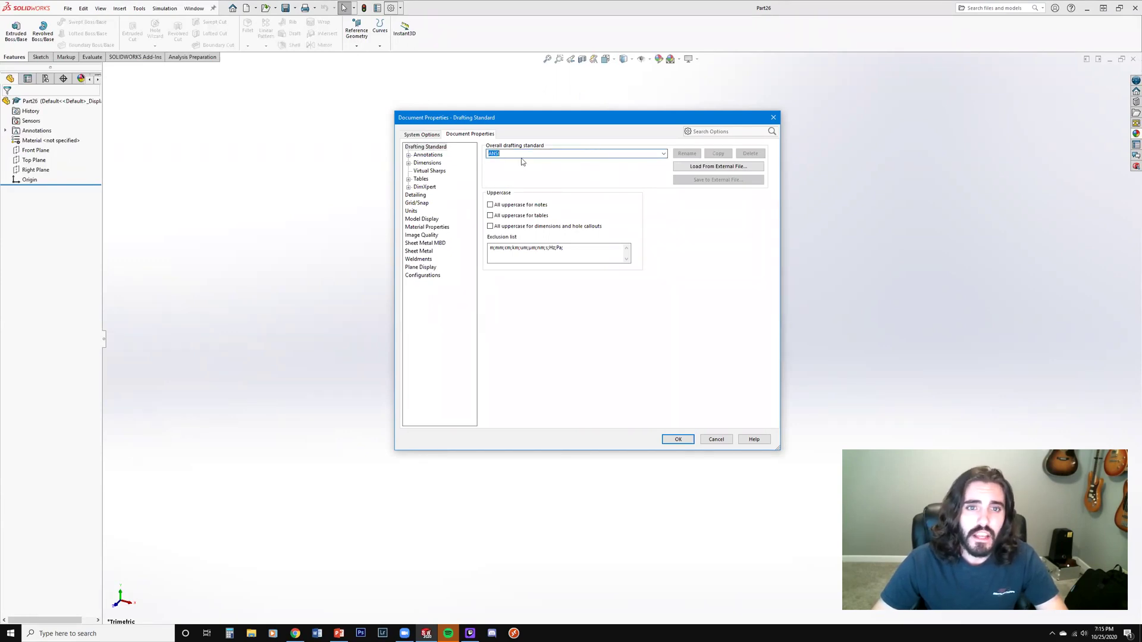
{"action": "left_click", "coordinate": [663, 154]}
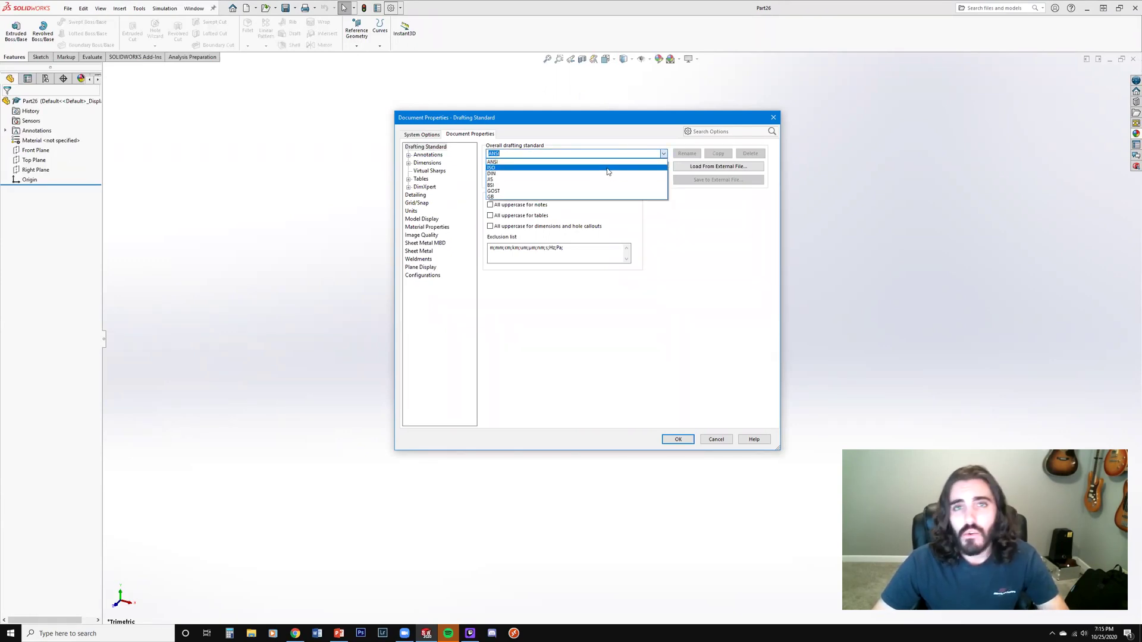
{"action": "left_click", "coordinate": [603, 170]}
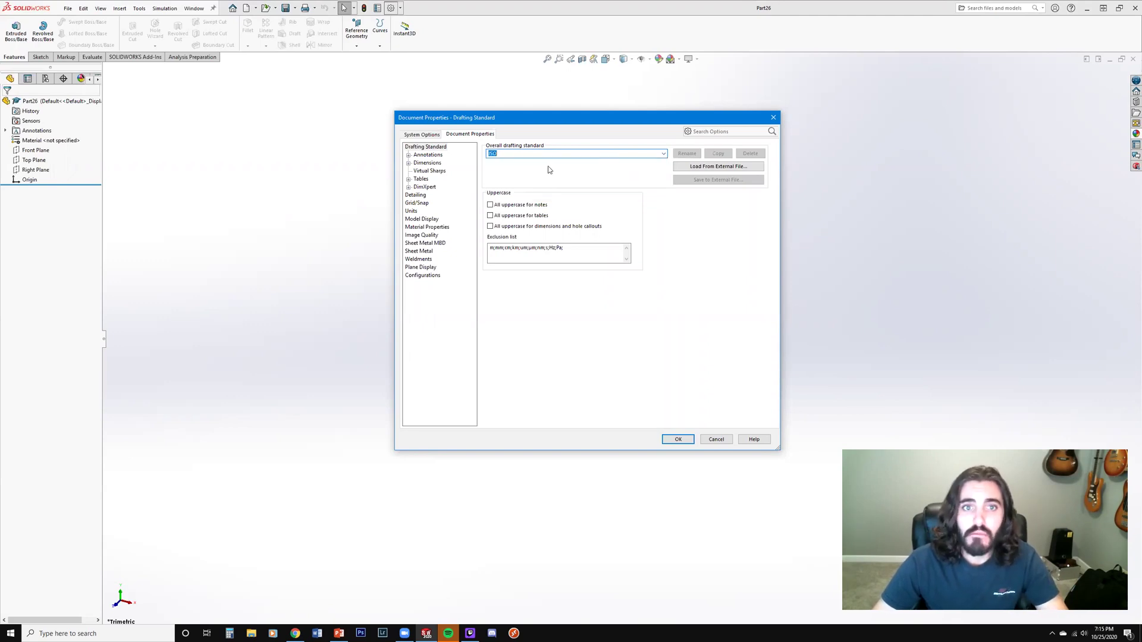
{"action": "left_click", "coordinate": [664, 154]}
{"action": "left_click", "coordinate": [542, 162]}
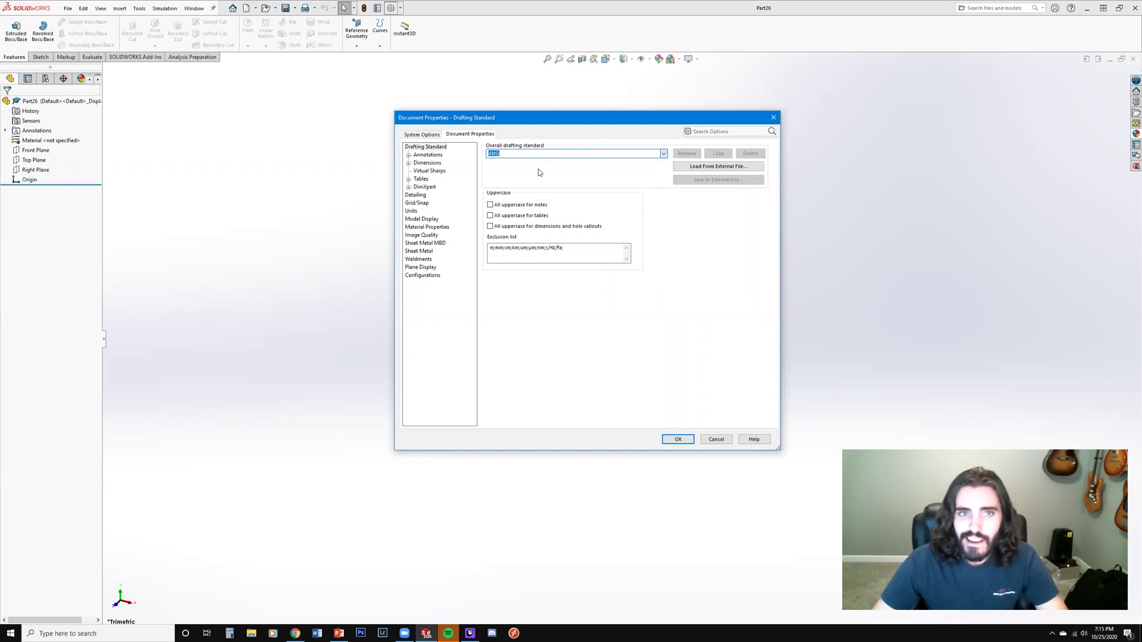
- In the document units, set dual dimension length to inches and use .123 decimals for the basic, dual dimension and mass/section lengths
{"action": "left_click", "coordinate": [412, 211]}
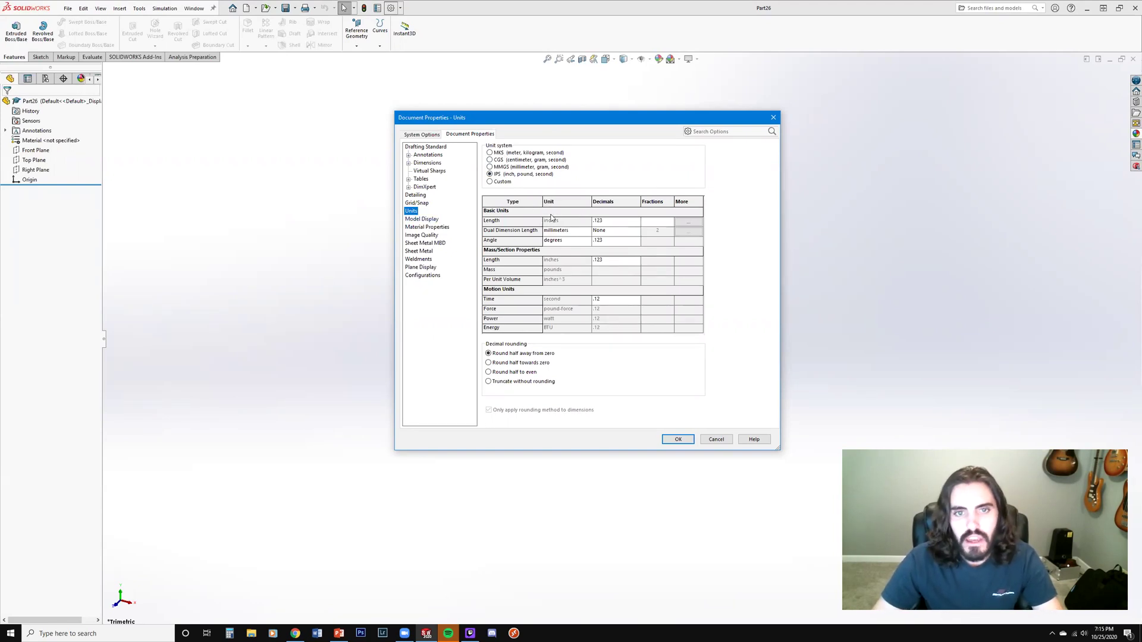
{"action": "left_click", "coordinate": [636, 225]}
{"action": "left_click", "coordinate": [610, 236]}
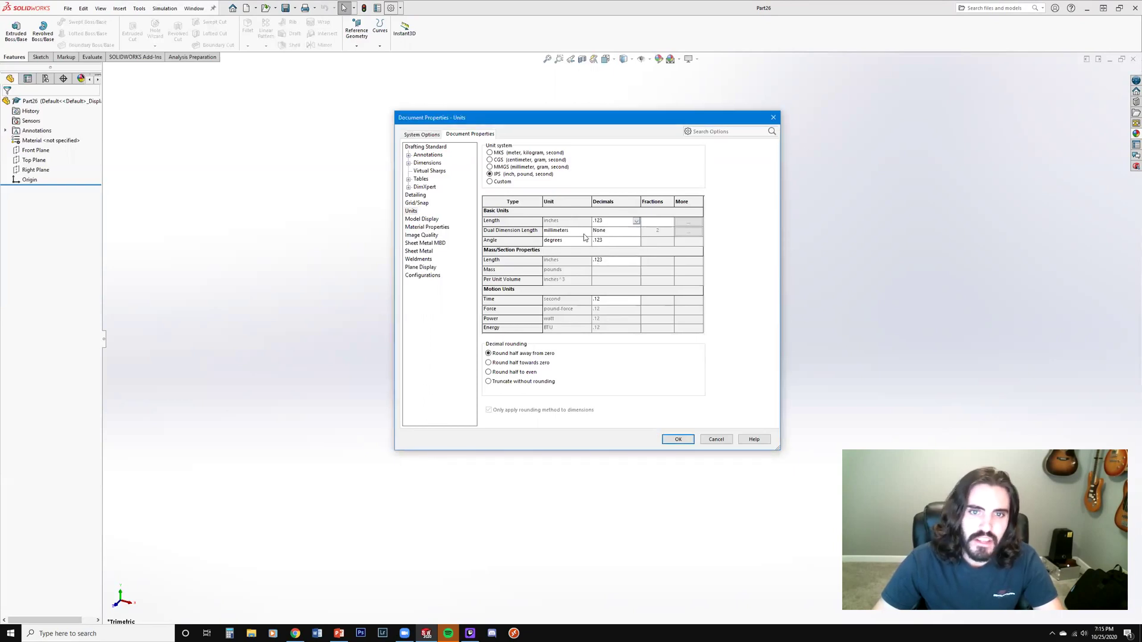
{"action": "left_click", "coordinate": [586, 232]}
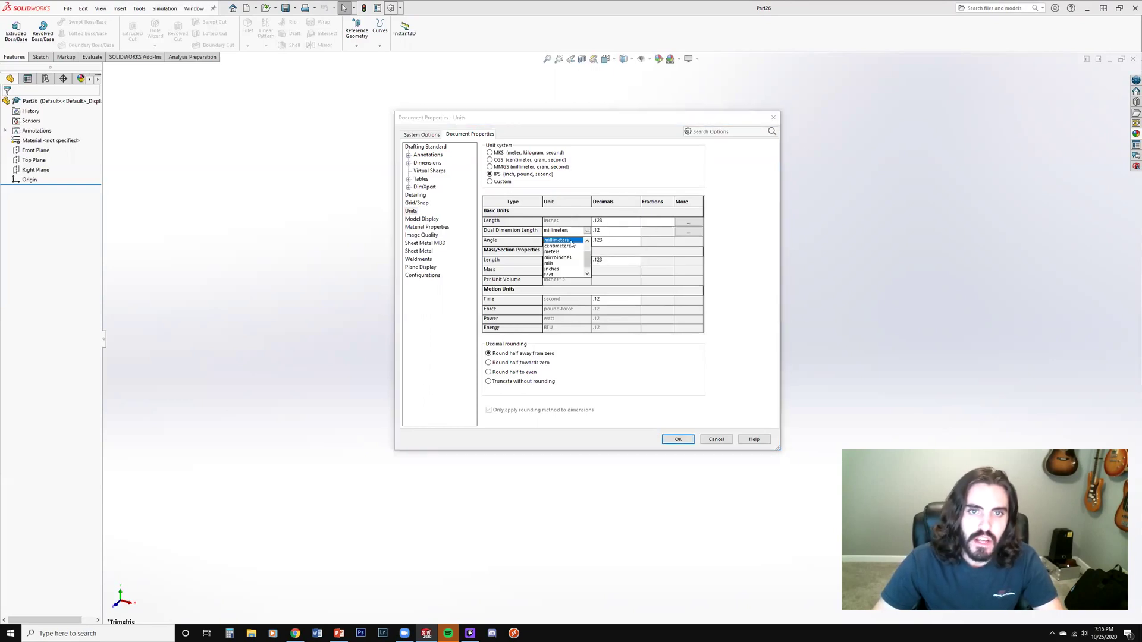
{"action": "left_click", "coordinate": [552, 269]}
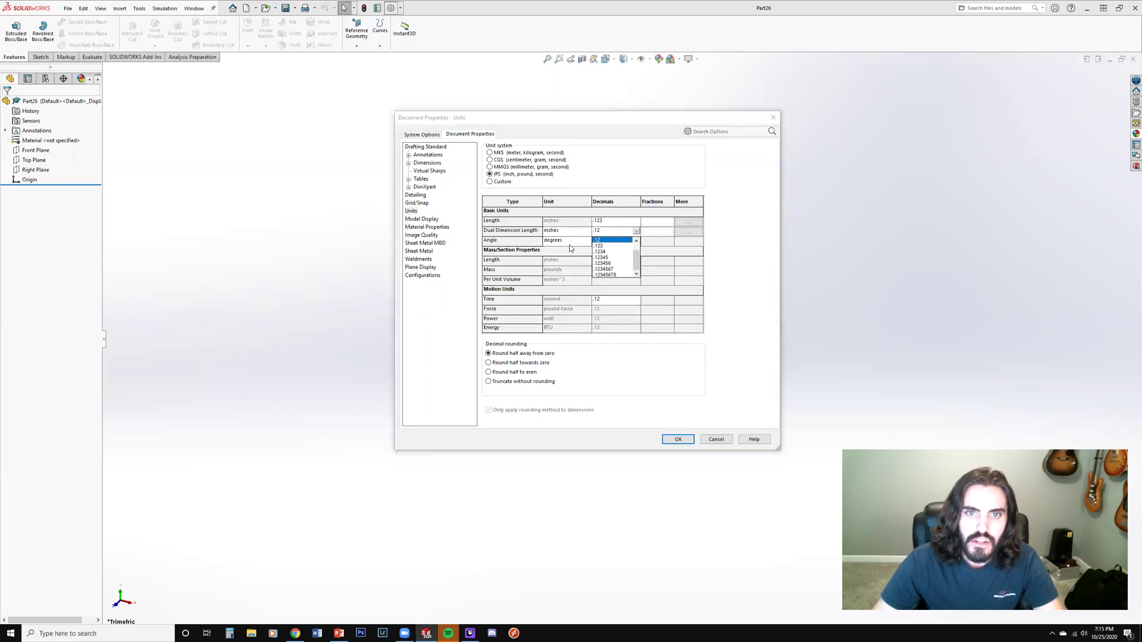
{"action": "left_click", "coordinate": [604, 245]}
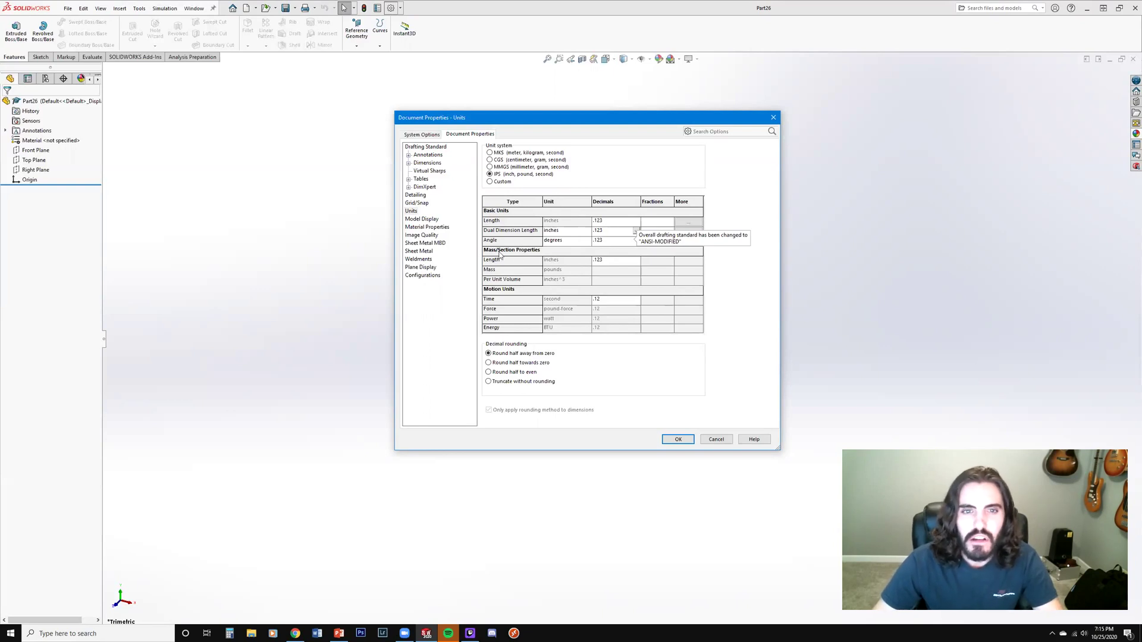
{"action": "left_click", "coordinate": [614, 263]}
{"action": "left_click", "coordinate": [611, 276]}
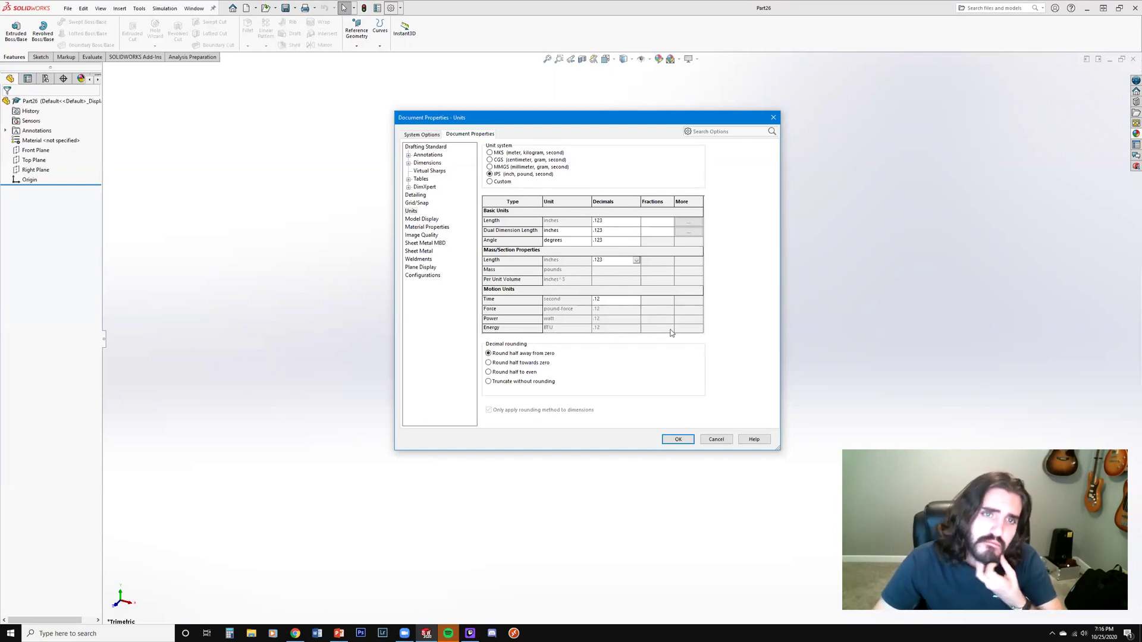
- Search the system options for "hidden lines"
{"action": "left_click", "coordinate": [414, 136]}
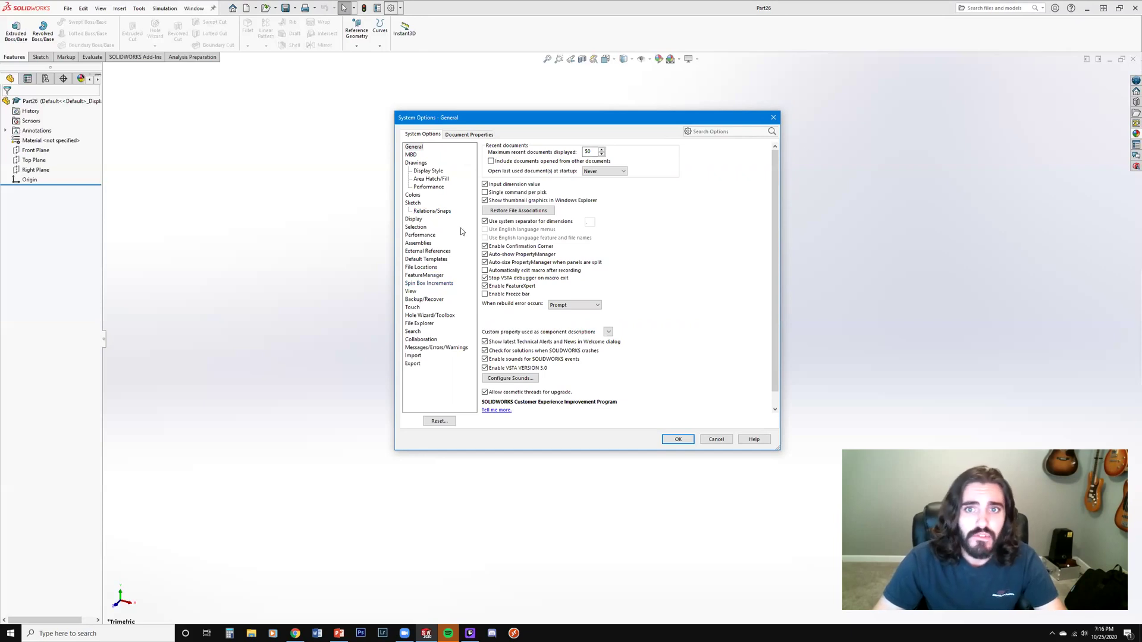
{"action": "left_click", "coordinate": [707, 134]}
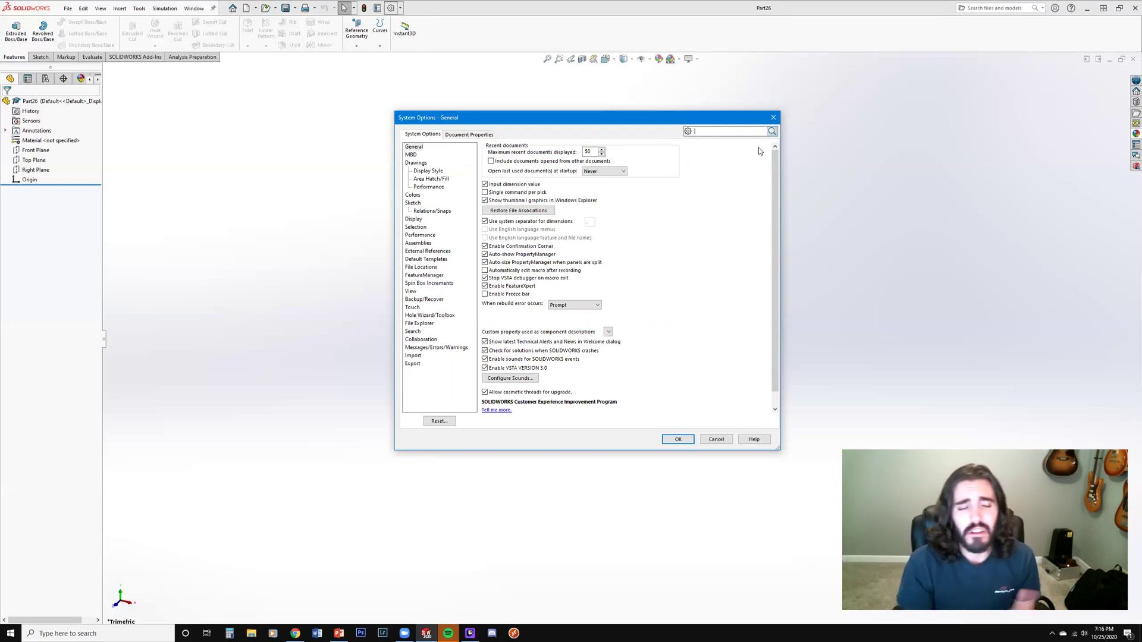
{"action": "type", "text": "hidden lines"}
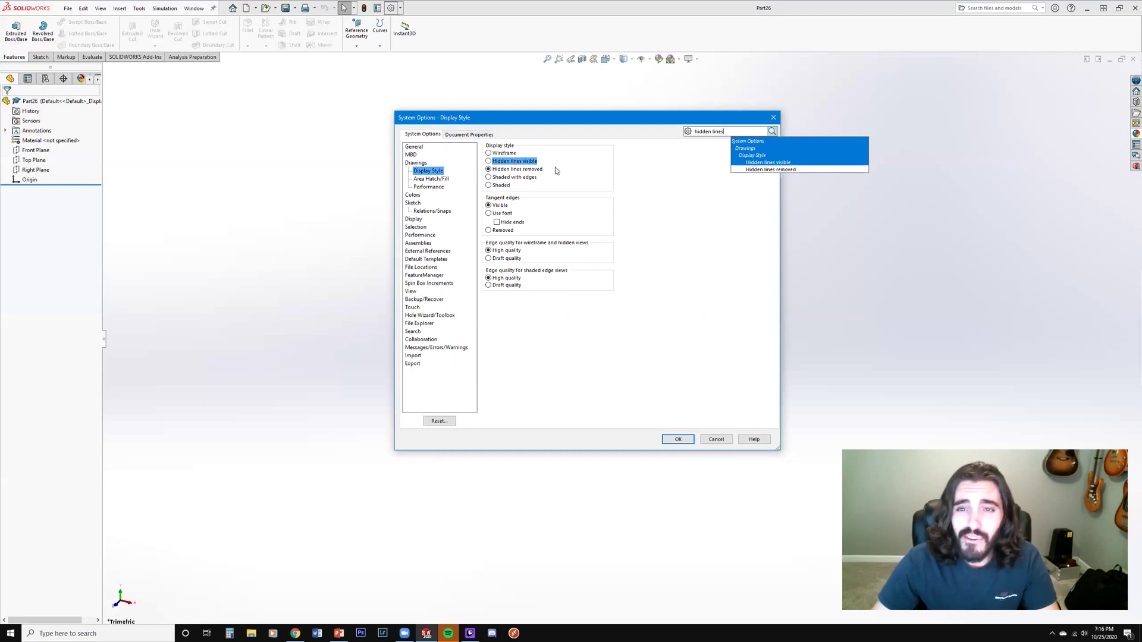
- Check the overall drafting standard in the document properties and accept the option changes
{"action": "left_click", "coordinate": [465, 136]}
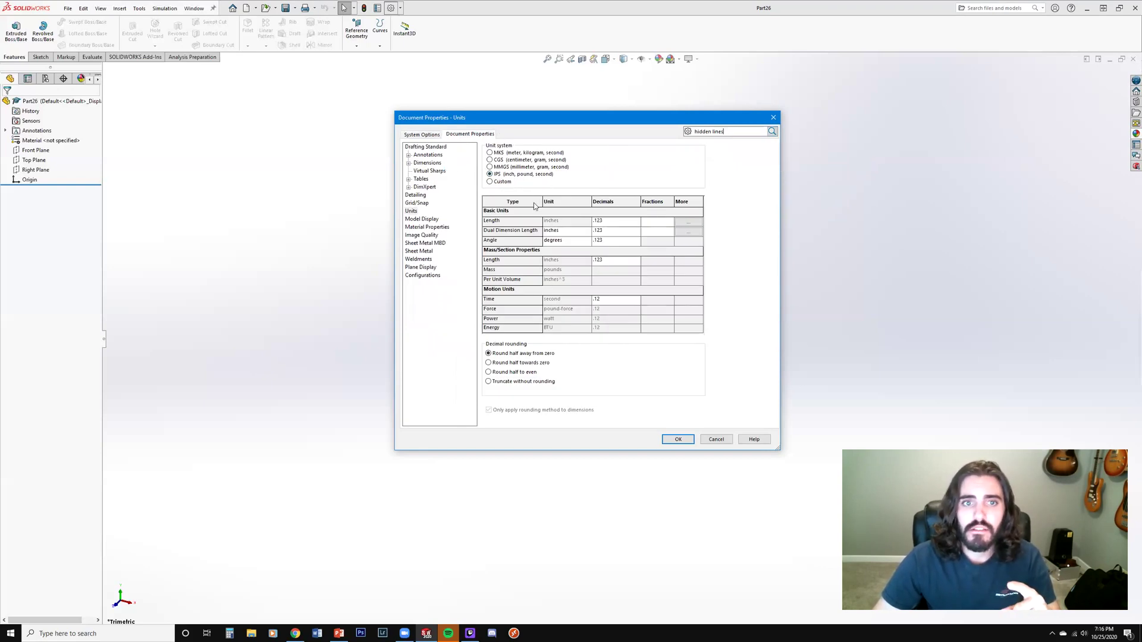
{"action": "left_click", "coordinate": [425, 147]}
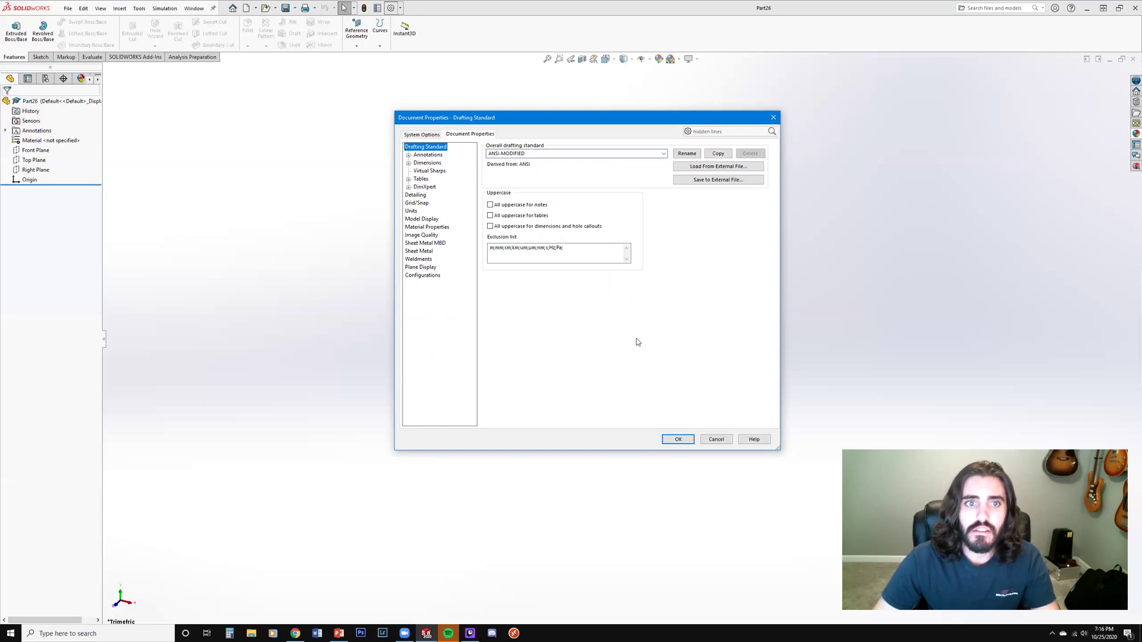
{"action": "left_click", "coordinate": [683, 443]}
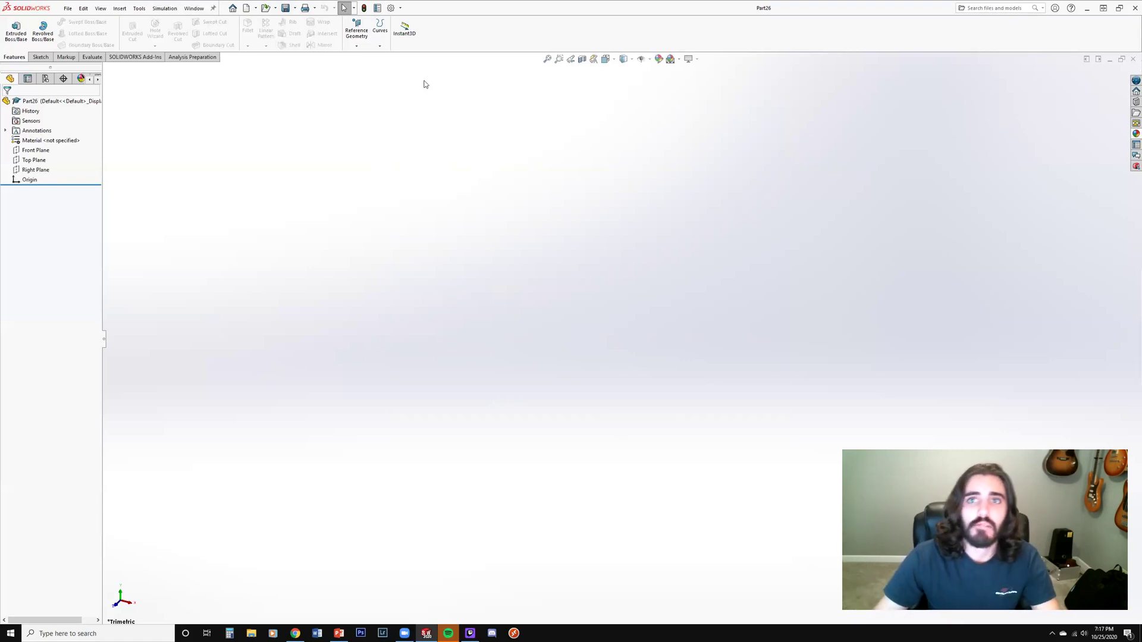
{"action": "left_click", "coordinate": [813, 20]}
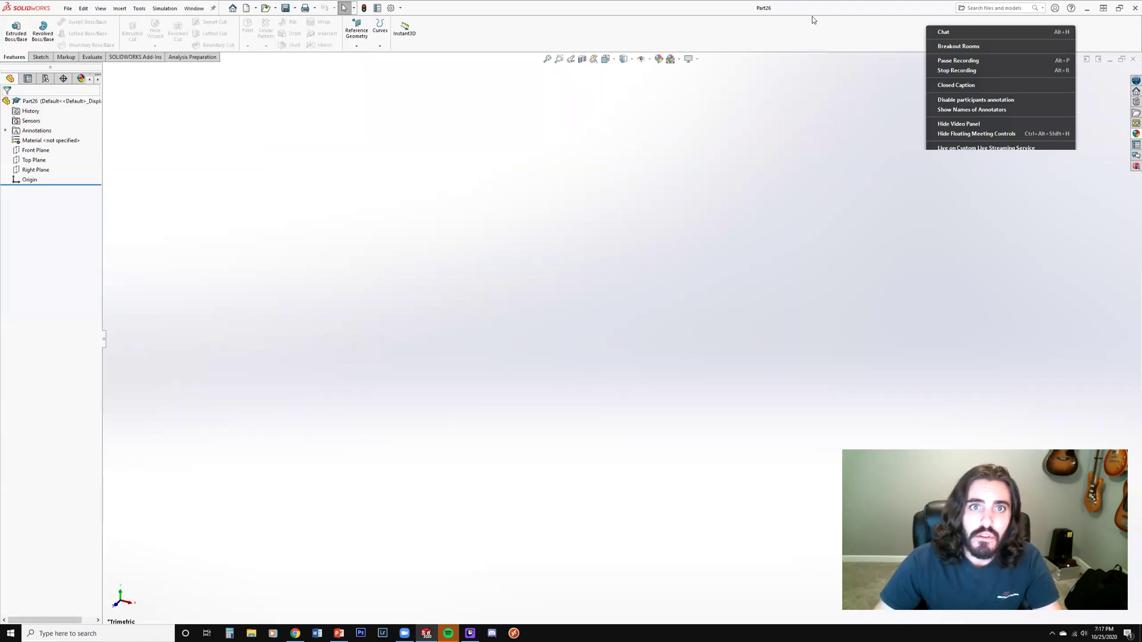
{"action": "left_click", "coordinate": [457, 257]}
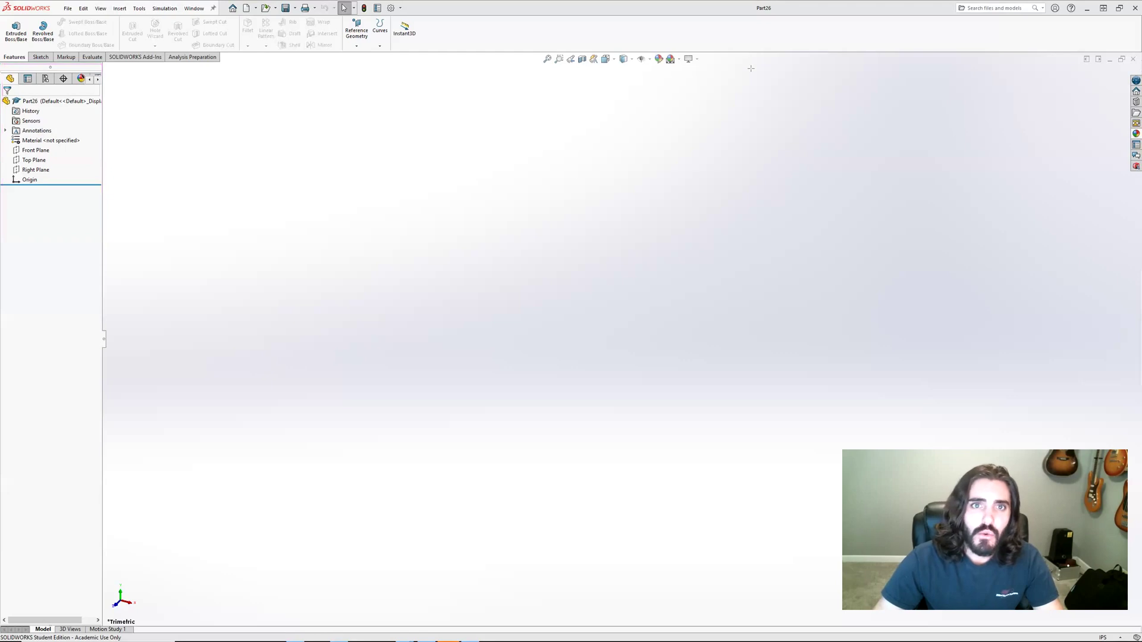
{"action": "key", "text": "s"}
{"action": "key", "text": "Escape"}
{"action": "key", "text": "s"}
{"action": "key", "text": "Escape"}
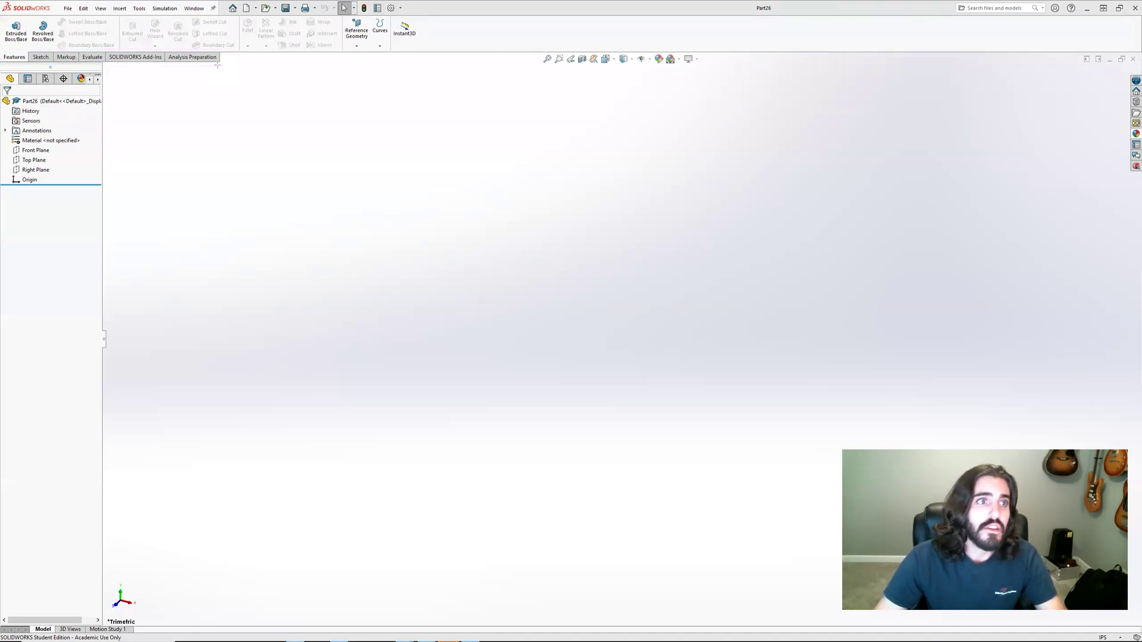
- Examine the available command sets for Features, Sketch, Markup and SOLIDWORKS Add-Ins, comparing the Features and Sketch tools
{"action": "left_click", "coordinate": [40, 57]}
{"action": "left_click", "coordinate": [13, 57]}
{"action": "left_click", "coordinate": [39, 57]}
{"action": "left_click", "coordinate": [13, 57]}
{"action": "left_click", "coordinate": [39, 57]}
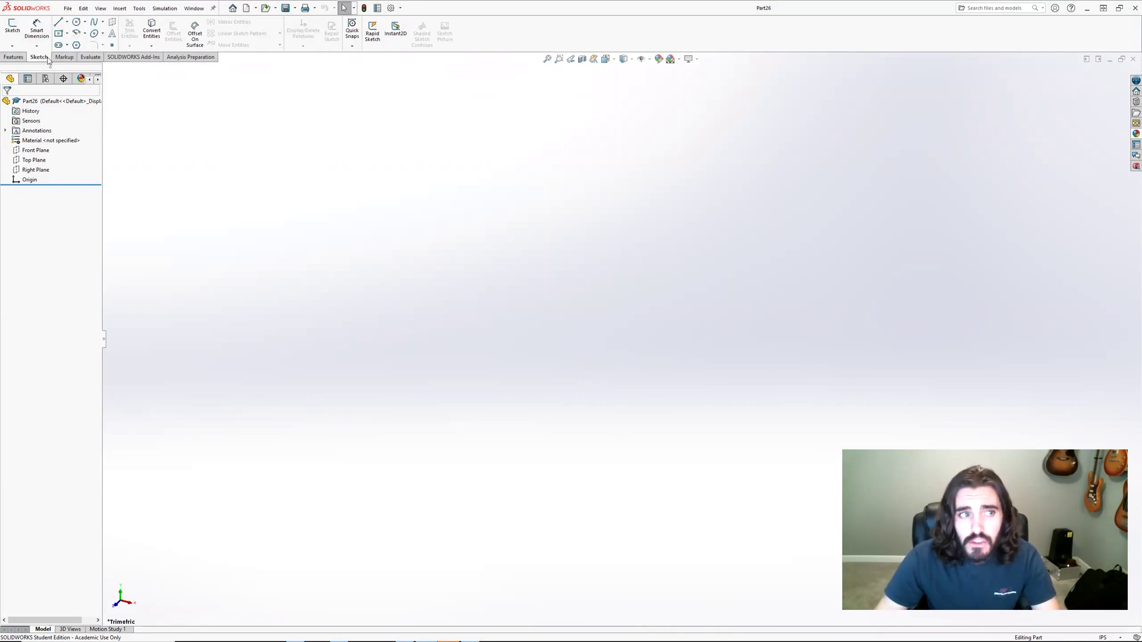
{"action": "left_click", "coordinate": [15, 60]}
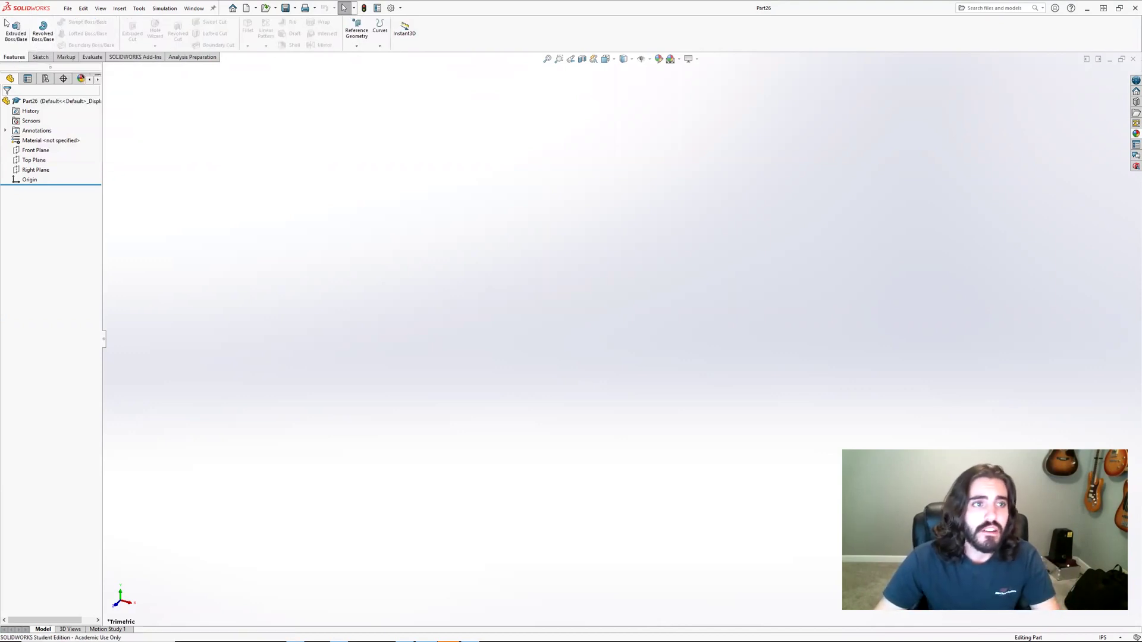
{"action": "left_click", "coordinate": [39, 57]}
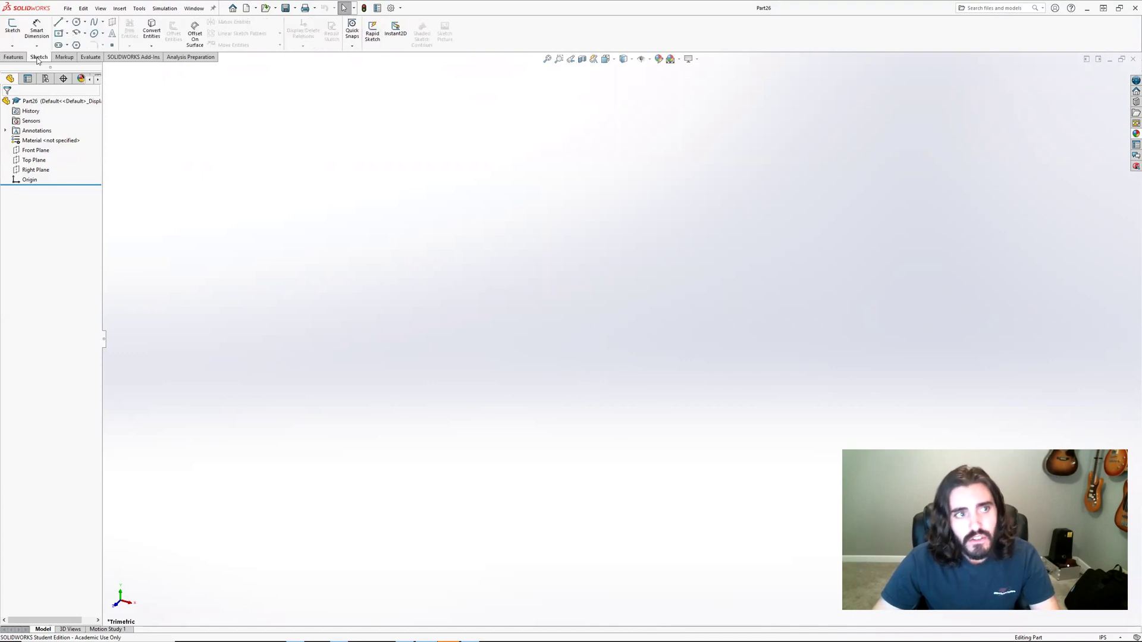
{"action": "left_click", "coordinate": [14, 57]}
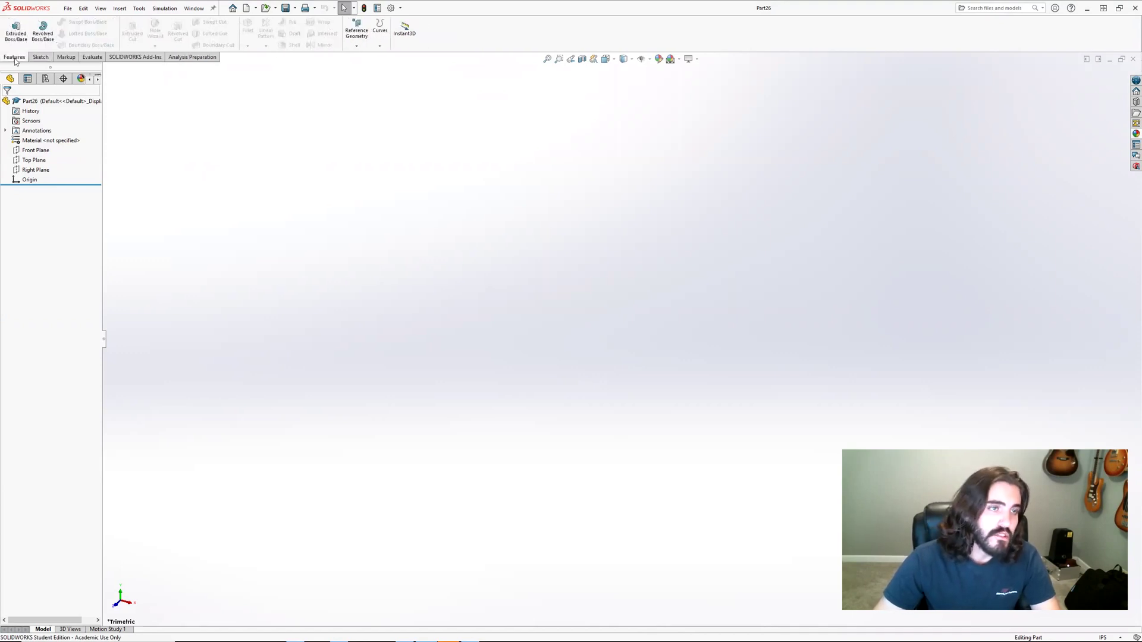
{"action": "left_click", "coordinate": [40, 57]}
{"action": "left_click", "coordinate": [14, 57]}
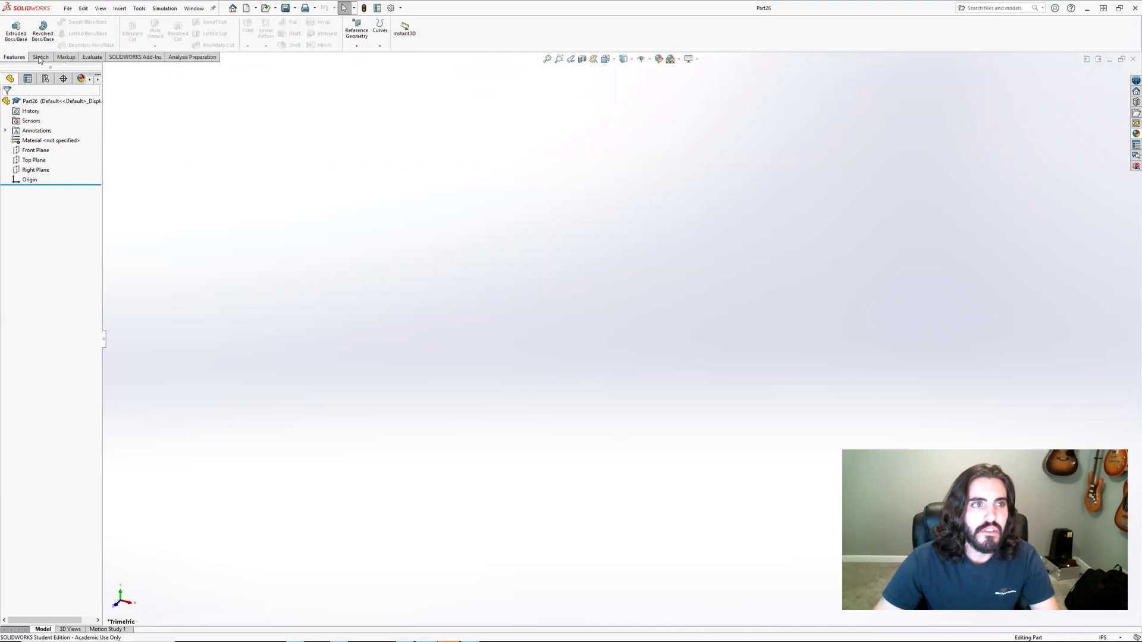
{"action": "left_click", "coordinate": [40, 58]}
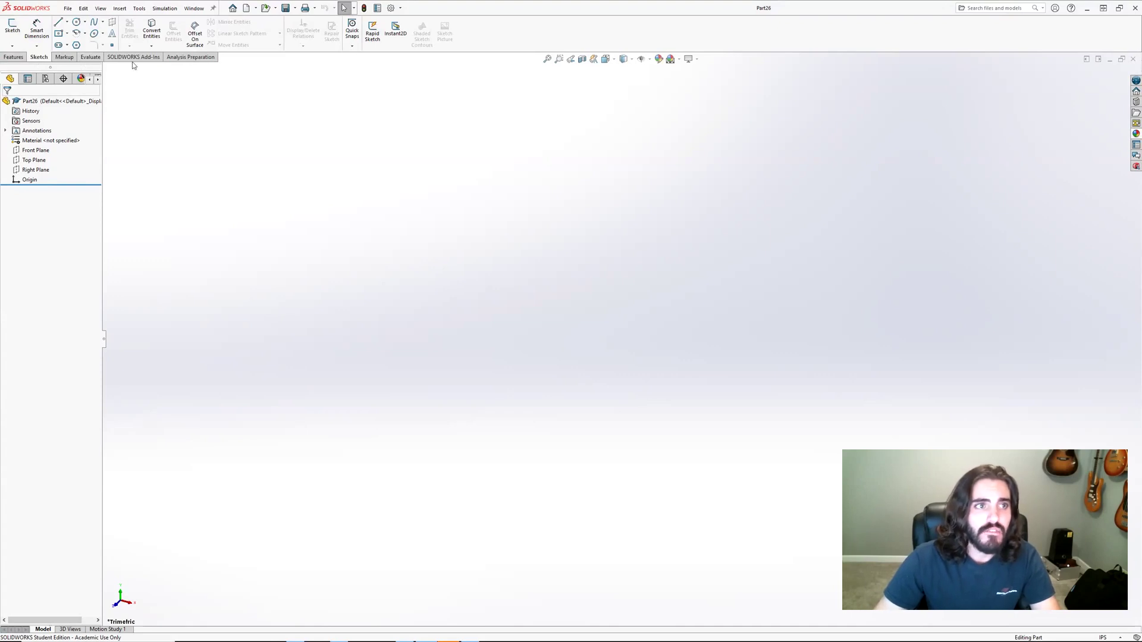
{"action": "scroll", "coordinate": [71, 63], "scroll_direction": "down", "scroll_amount": 4}
{"action": "scroll", "coordinate": [69, 62], "scroll_direction": "up", "scroll_amount": 5}
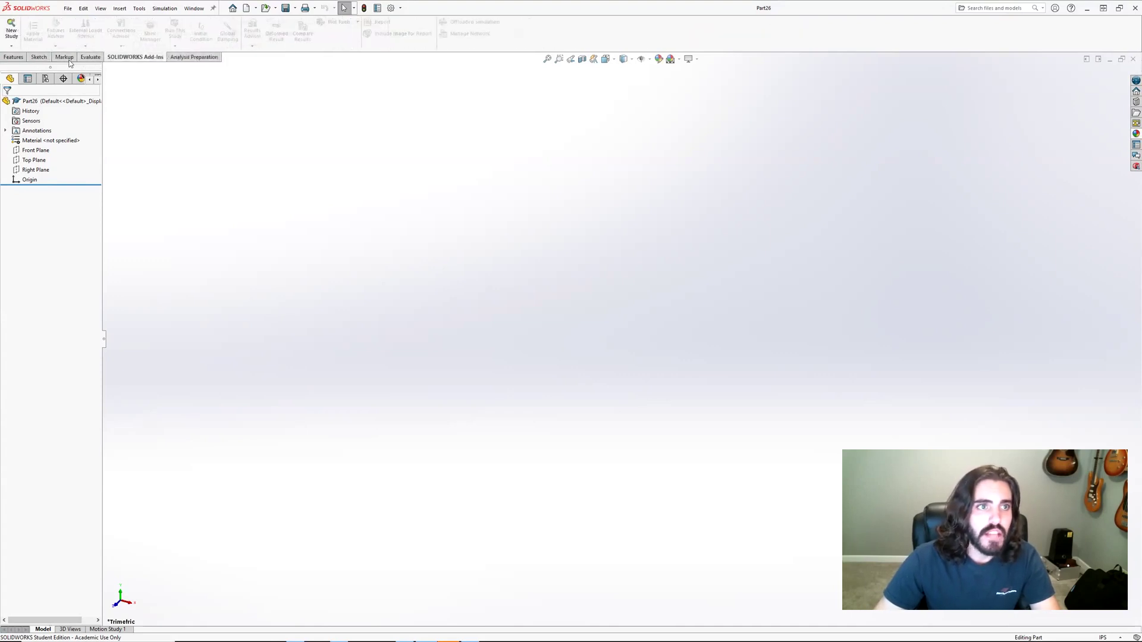
{"action": "scroll", "coordinate": [54, 59], "scroll_direction": "down", "scroll_amount": 2}
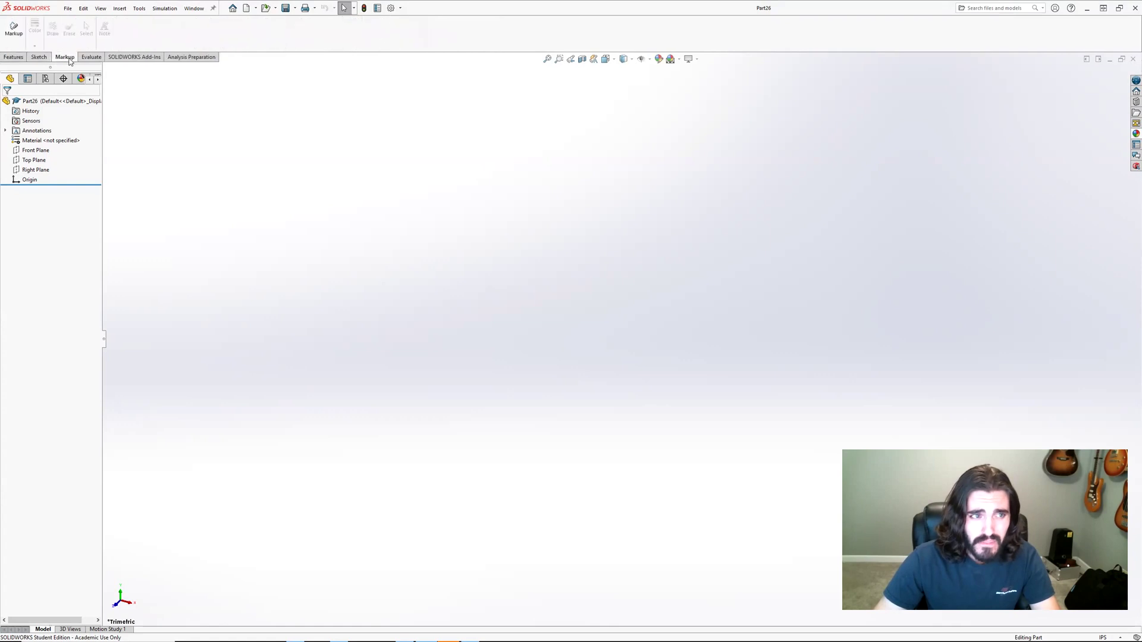
- Add the Surfaces and Sheet Metal command sets to the CommandManager
{"action": "right_click", "coordinate": [70, 60]}
{"action": "mouse_move", "coordinate": [105, 88]}
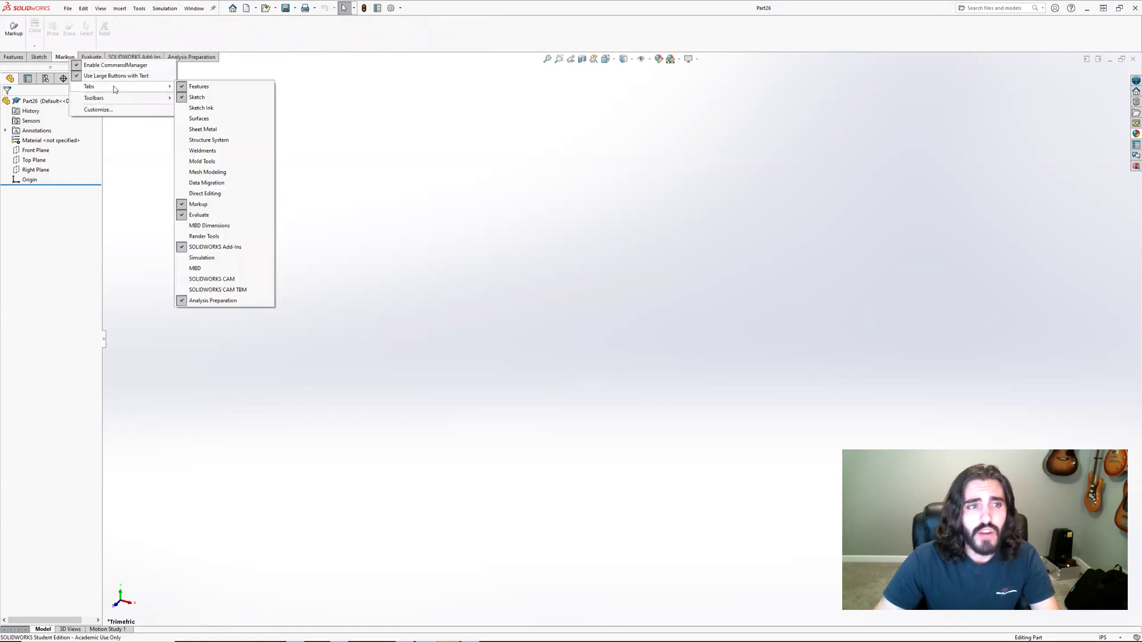
{"action": "left_click", "coordinate": [206, 119]}
{"action": "right_click", "coordinate": [63, 60]}
{"action": "mouse_move", "coordinate": [148, 87]}
{"action": "left_click", "coordinate": [238, 130]}
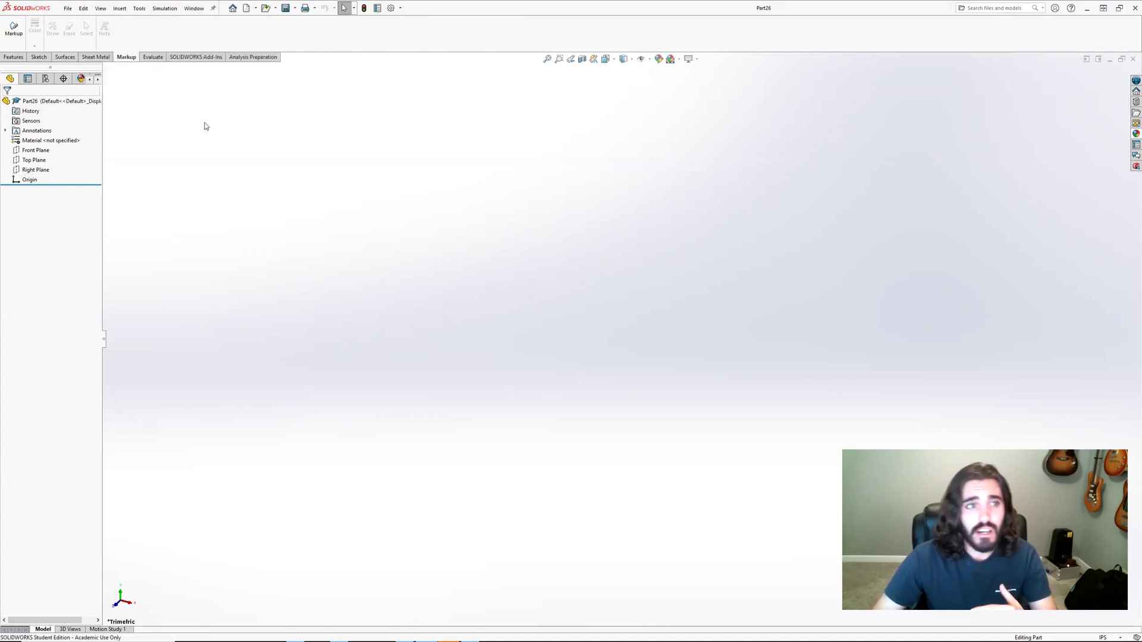
- Remove the Surfaces and Sheet Metal command sets from the CommandManager
{"action": "left_click", "coordinate": [96, 58]}
{"action": "right_click", "coordinate": [96, 61]}
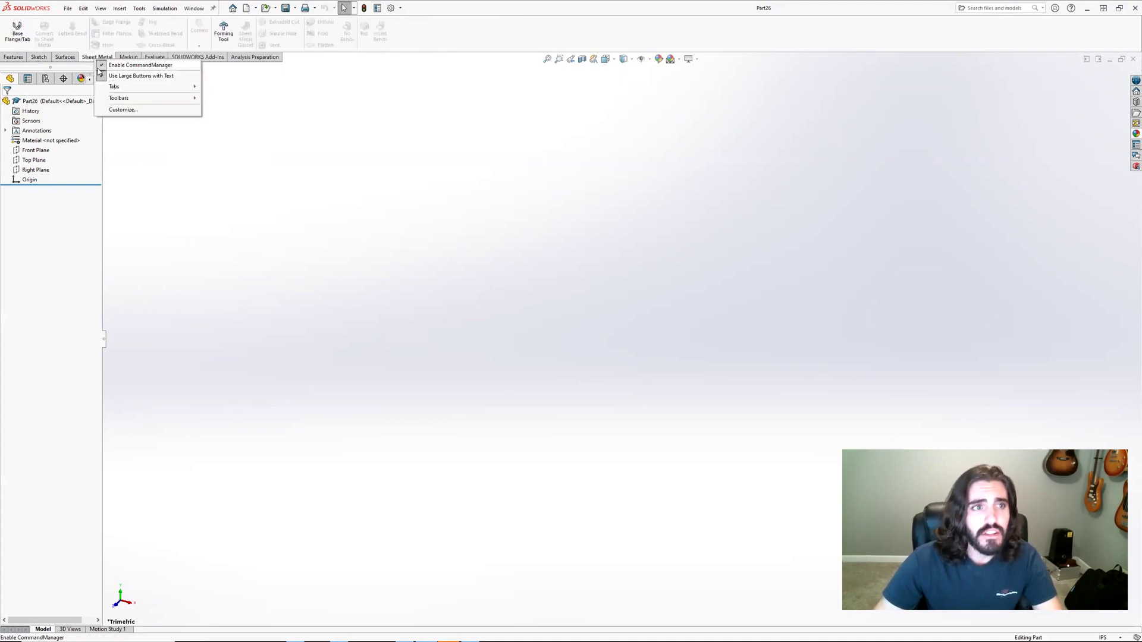
{"action": "mouse_move", "coordinate": [125, 88]}
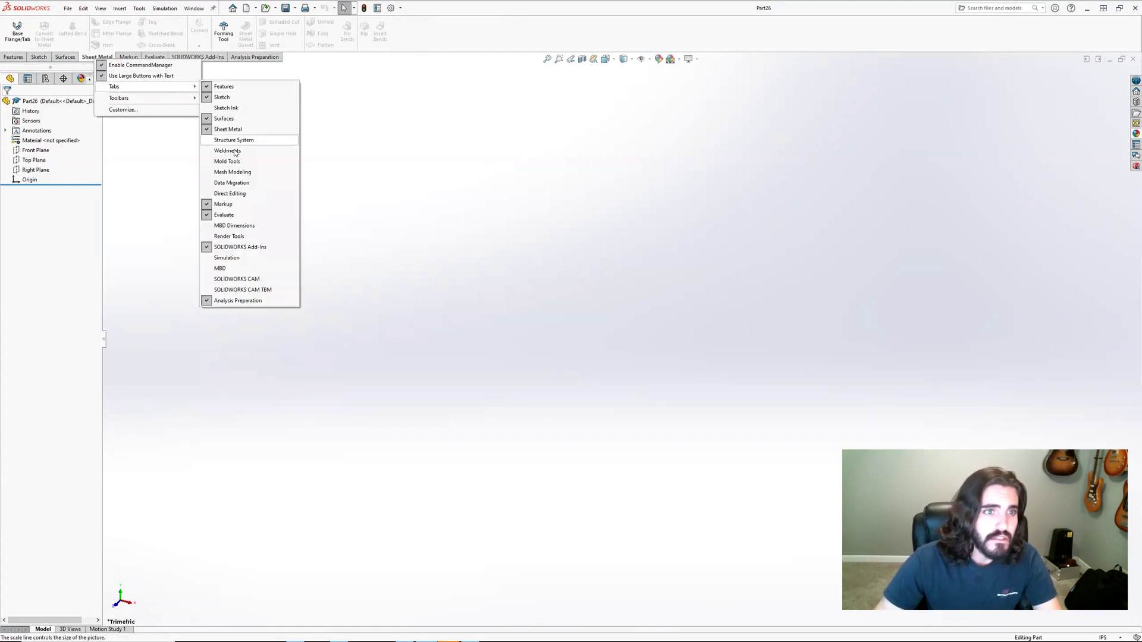
{"action": "left_click", "coordinate": [201, 95]}
{"action": "right_click", "coordinate": [72, 57]}
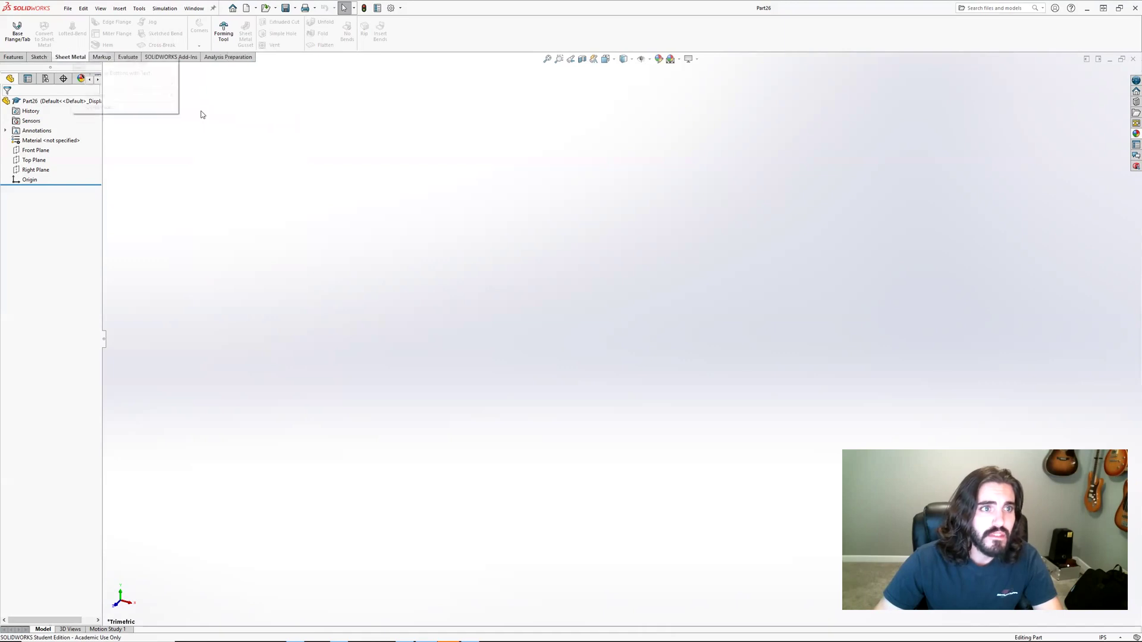
{"action": "mouse_move", "coordinate": [119, 83]}
{"action": "left_click", "coordinate": [201, 127]}
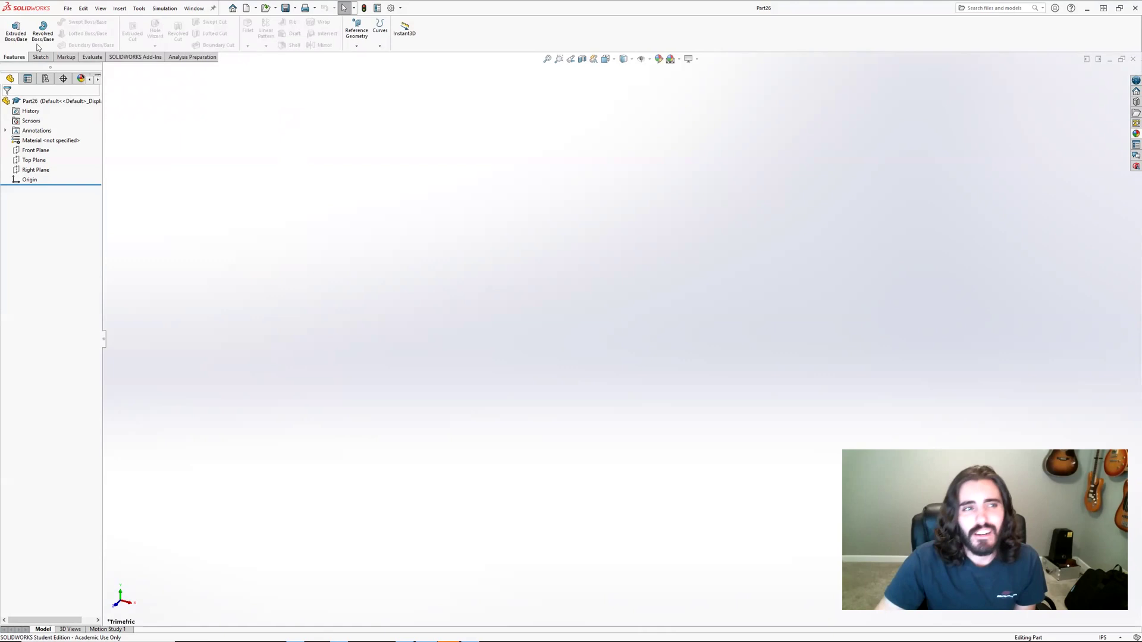
{"action": "left_click", "coordinate": [69, 57]}
{"action": "left_click", "coordinate": [135, 58]}
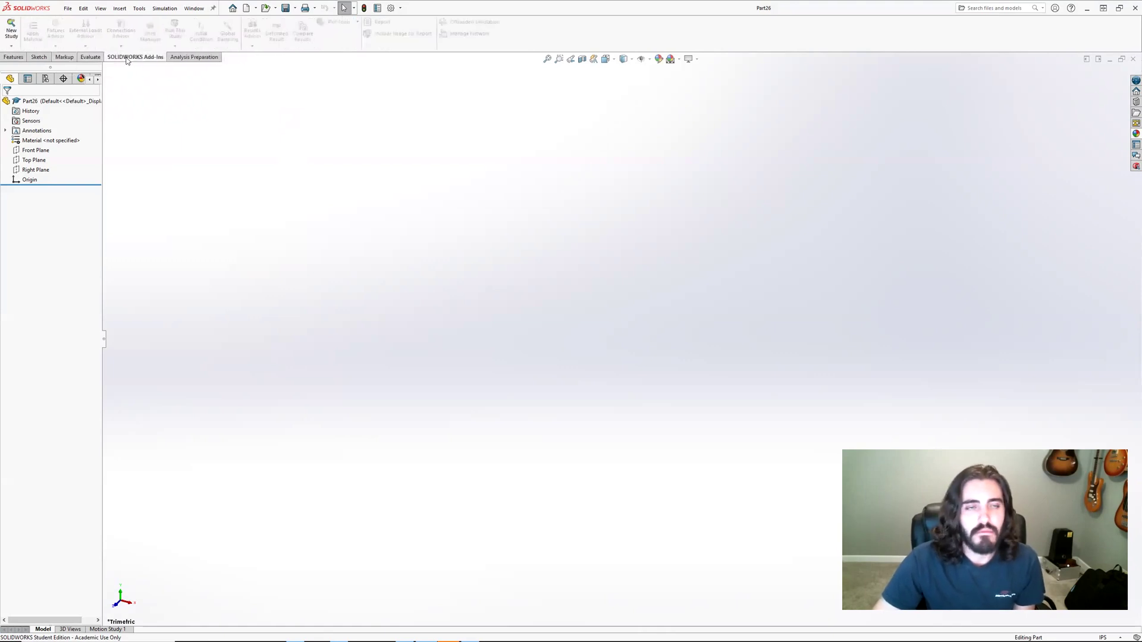
{"action": "left_click", "coordinate": [15, 59]}
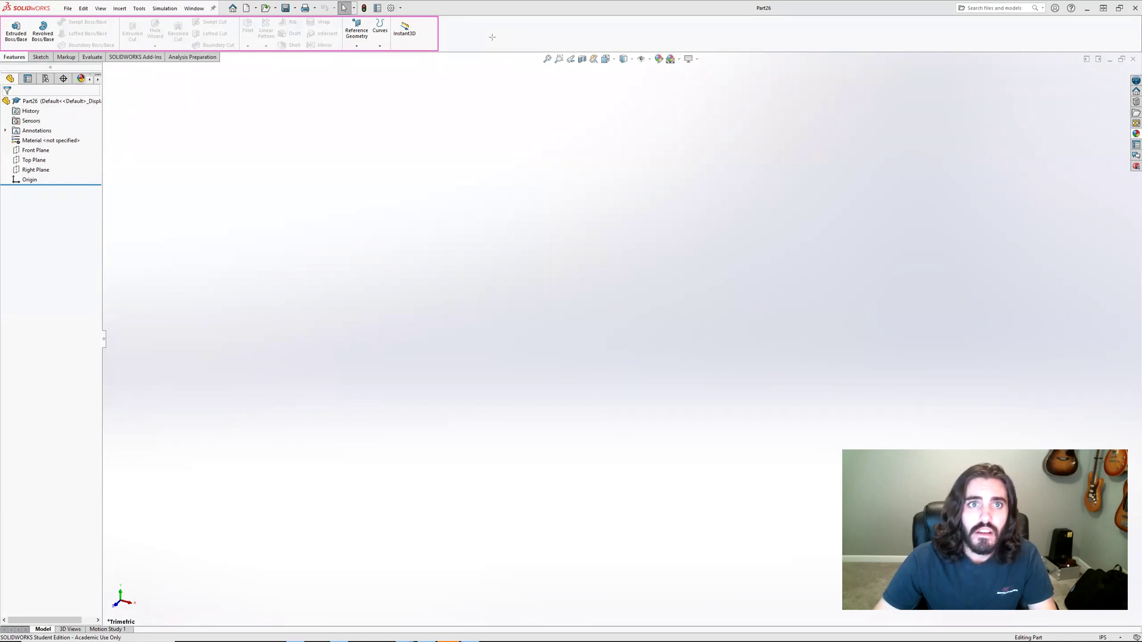
- Customize the Features command set by adding the Thread command from the Features category beside Instant3D
{"action": "right_click", "coordinate": [457, 35]}
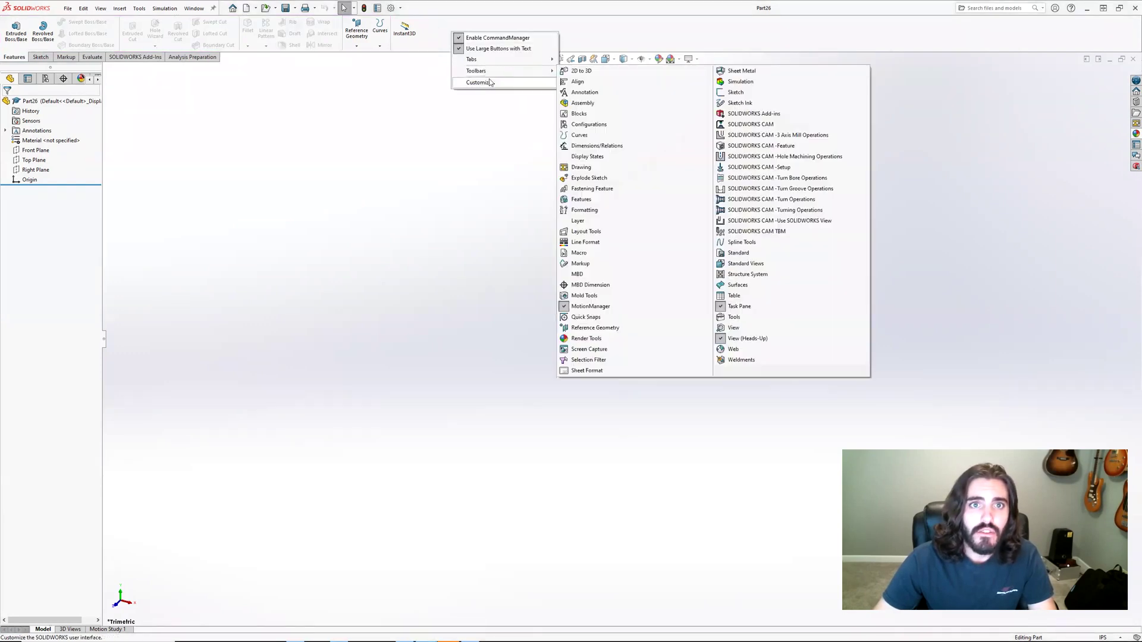
{"action": "left_click", "coordinate": [489, 83]}
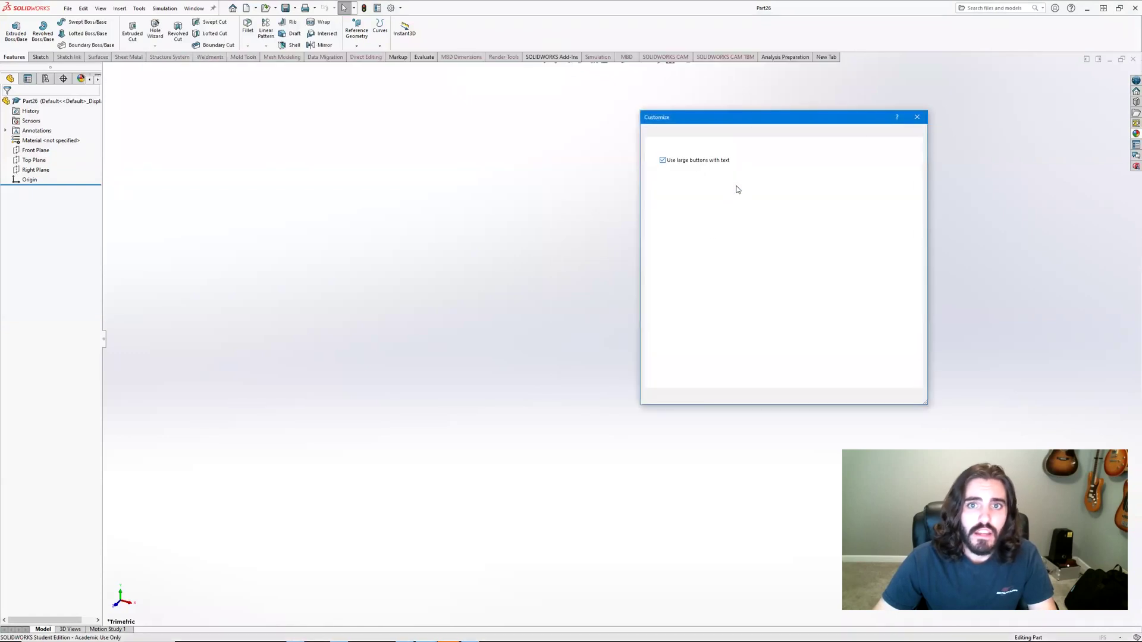
{"action": "left_click", "coordinate": [720, 132]}
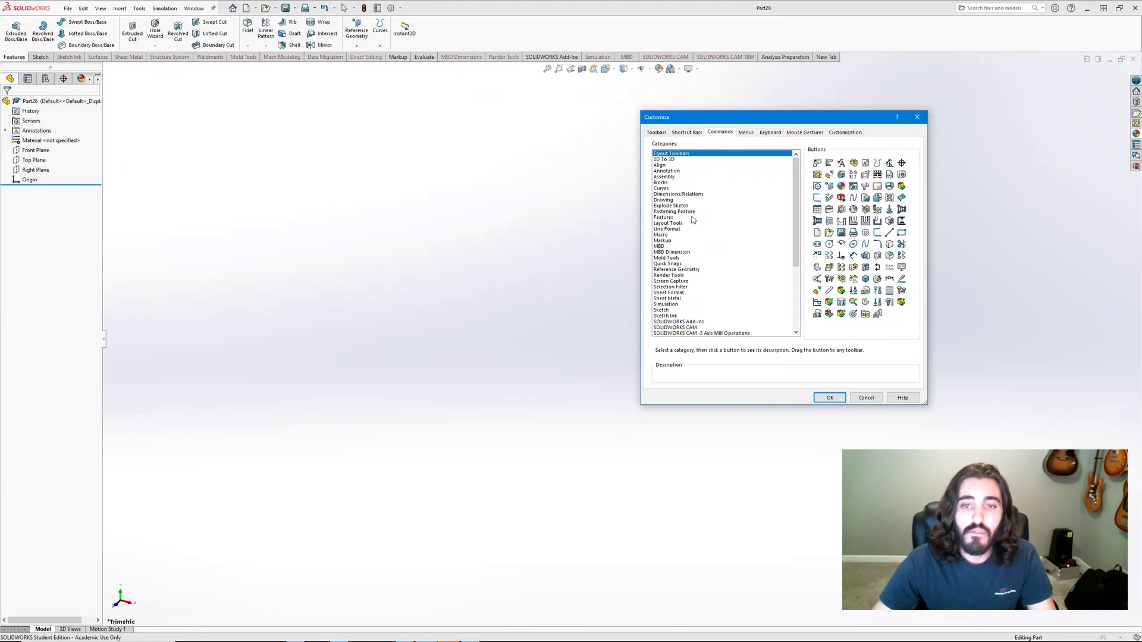
{"action": "scroll", "coordinate": [687, 238], "scroll_direction": "down", "scroll_amount": 3}
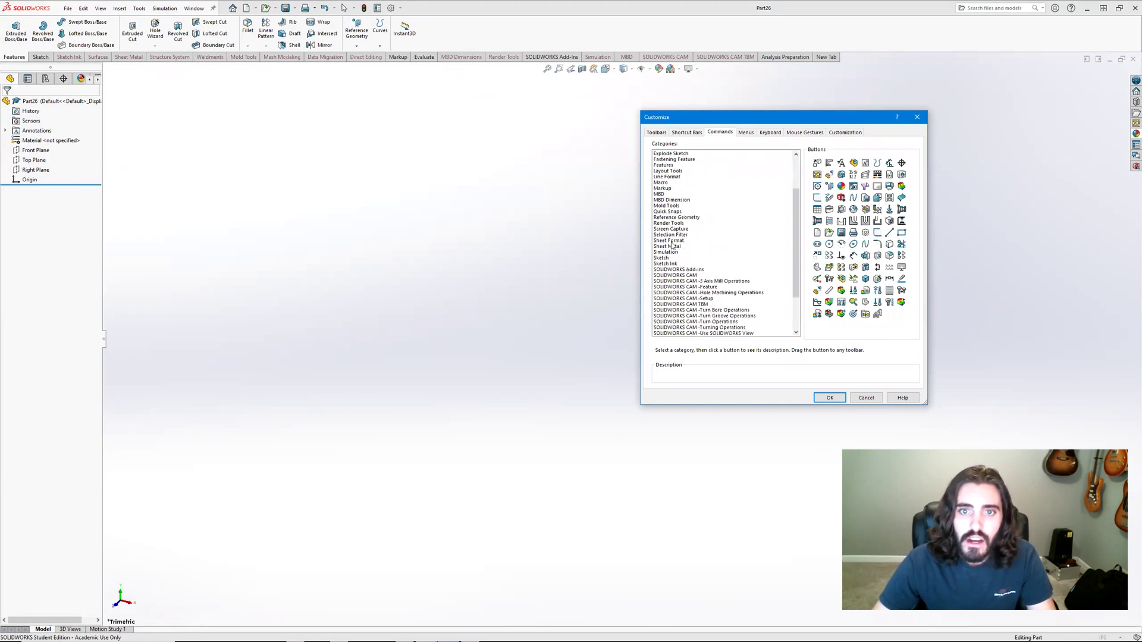
{"action": "scroll", "coordinate": [667, 207], "scroll_direction": "up", "scroll_amount": 1}
{"action": "left_click", "coordinate": [666, 182]}
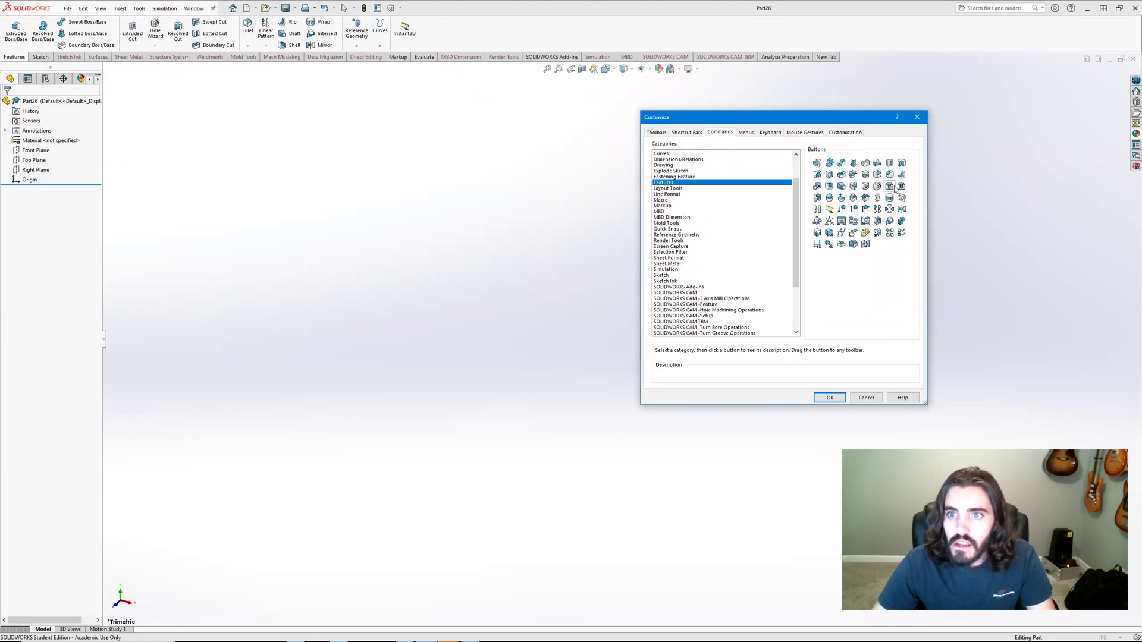
{"action": "left_click_drag", "start_coordinate": [901, 187], "coordinate": [421, 36]}
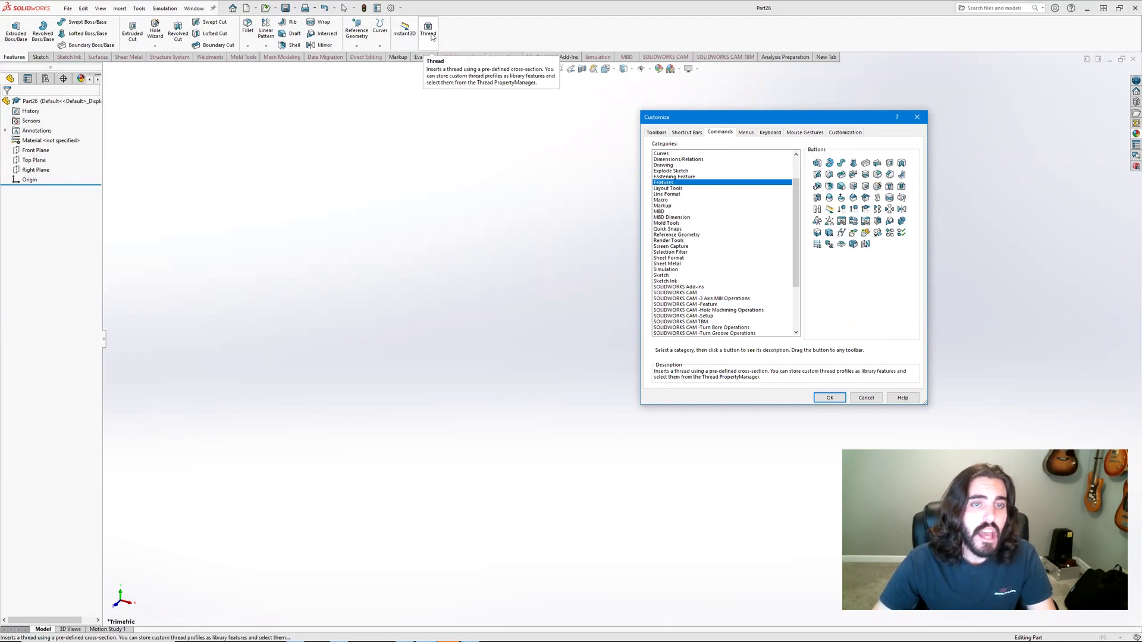
- Remove the Thread command from the Features command set and accept the customization
{"action": "left_click", "coordinate": [524, 159]}
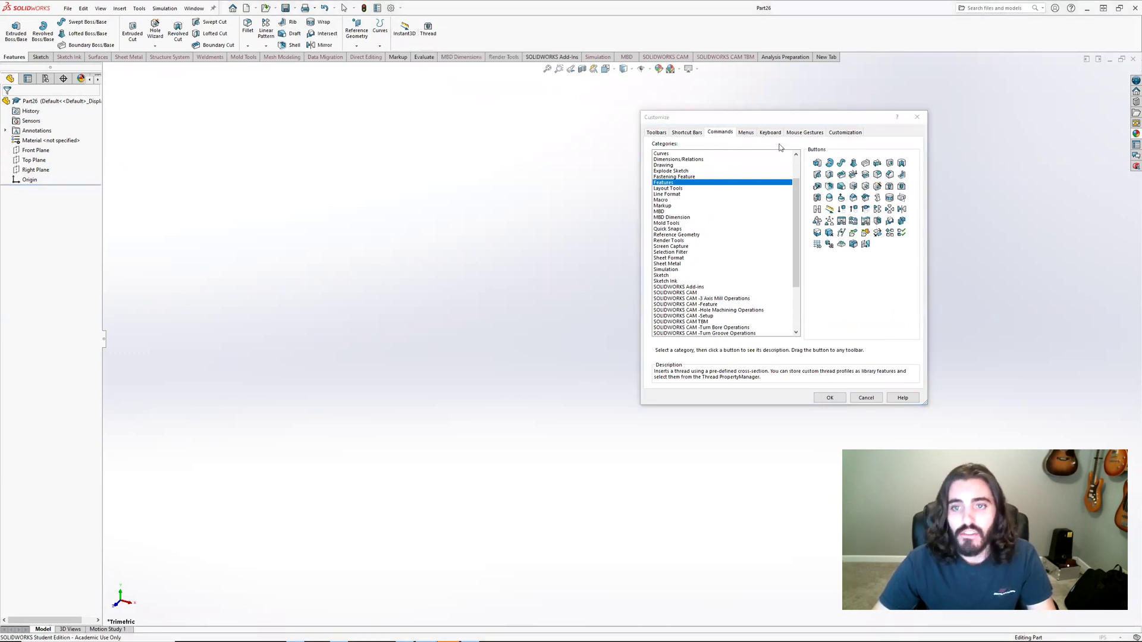
{"action": "right_click", "coordinate": [428, 30]}
{"action": "left_click", "coordinate": [444, 42]}
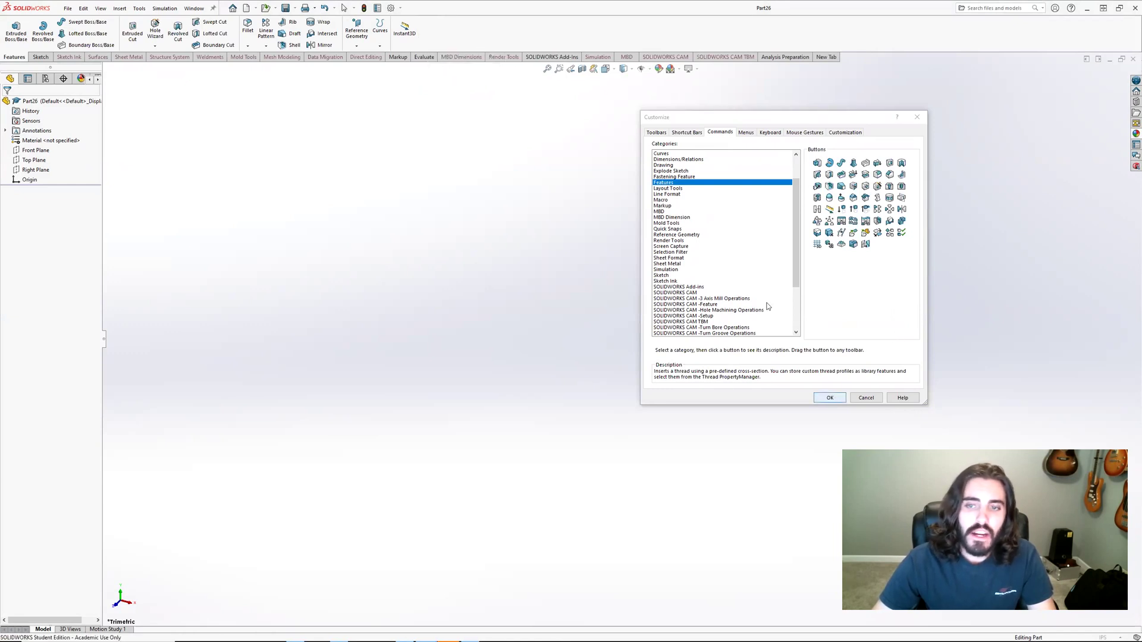
{"action": "left_click", "coordinate": [830, 397]}
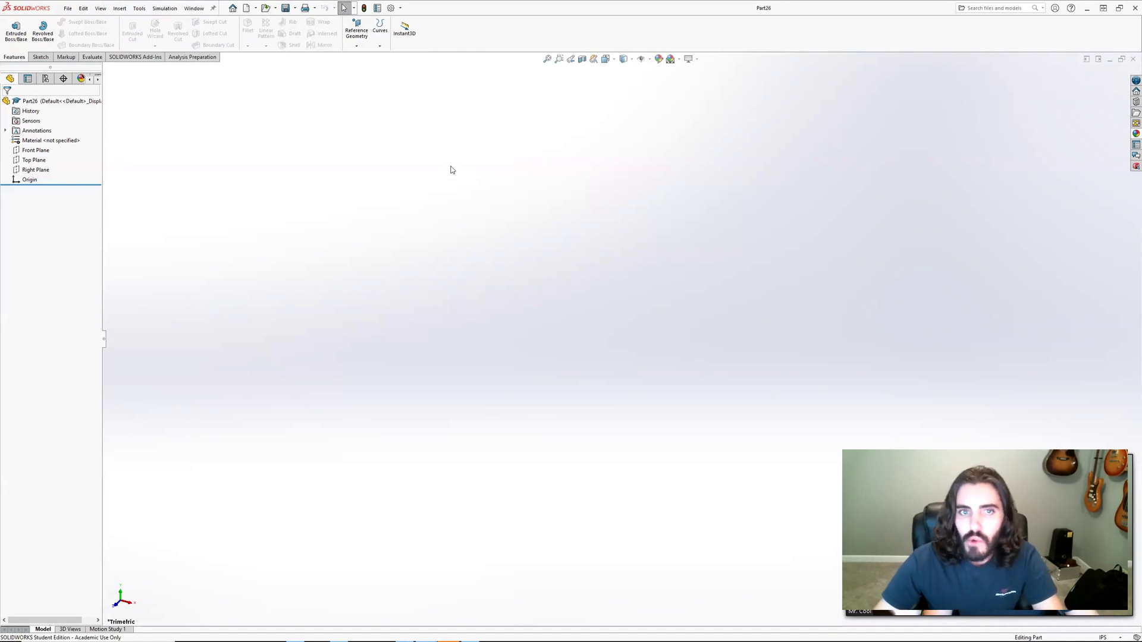
- Edit the part's scene and apply the basic scene Backdrop - Studio Room 2 as the background
{"action": "right_click", "coordinate": [465, 178]}
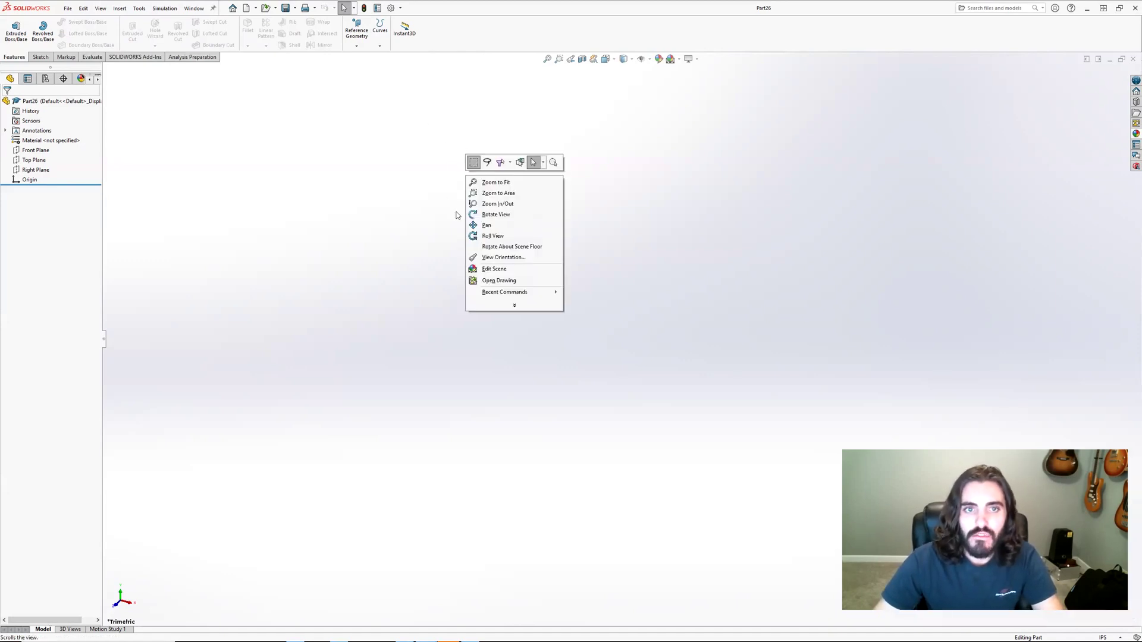
{"action": "left_click", "coordinate": [491, 271]}
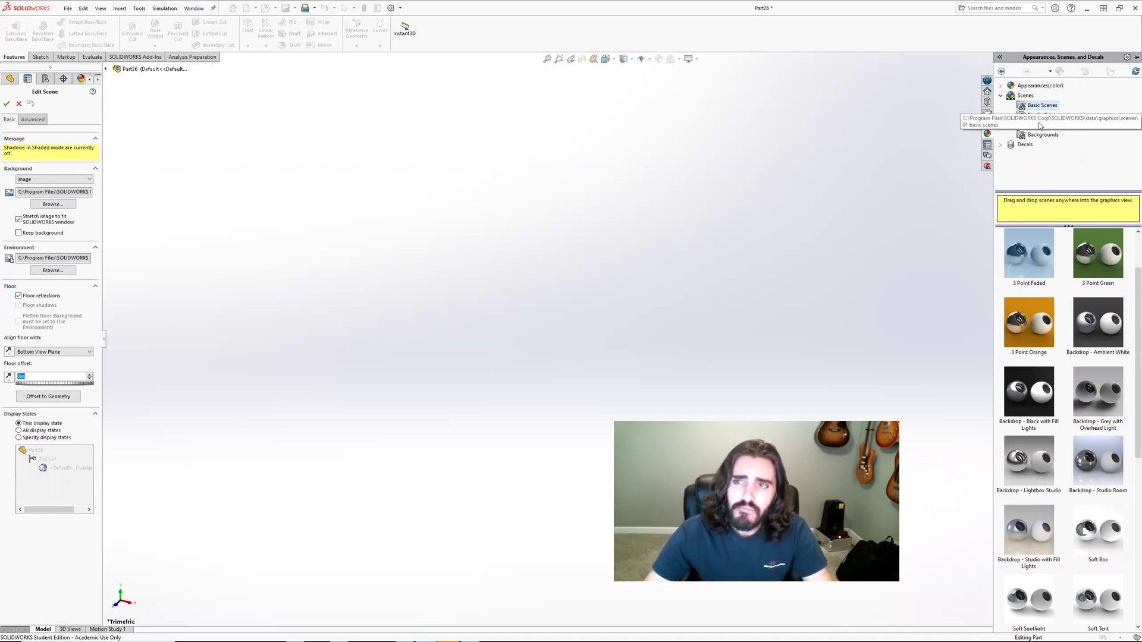
{"action": "left_click", "coordinate": [1026, 95]}
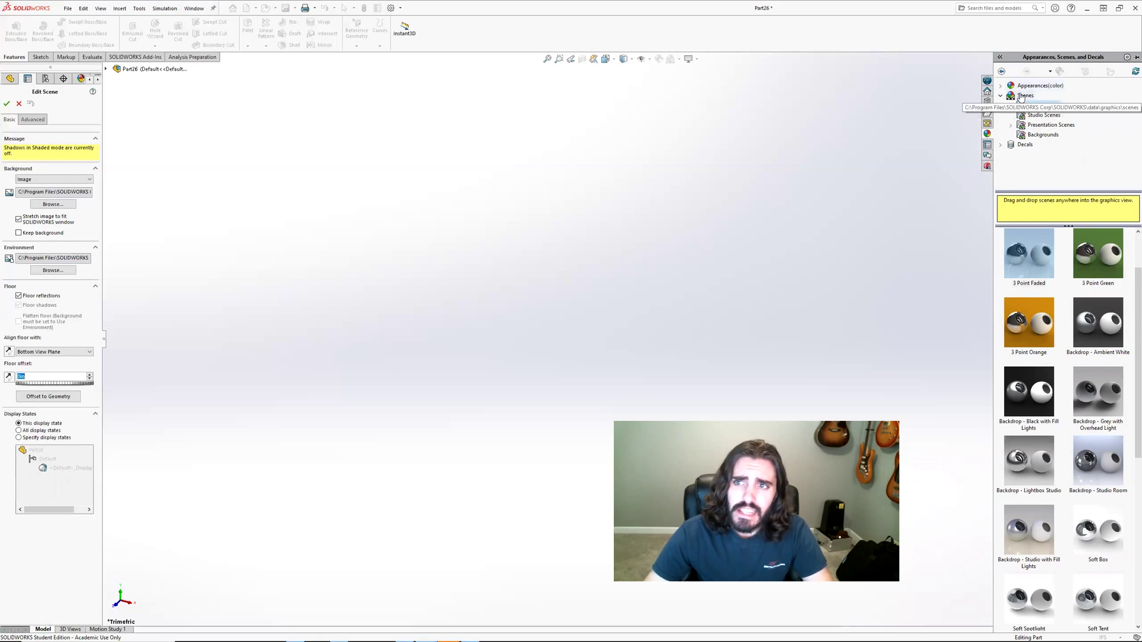
{"action": "left_click", "coordinate": [1030, 106]}
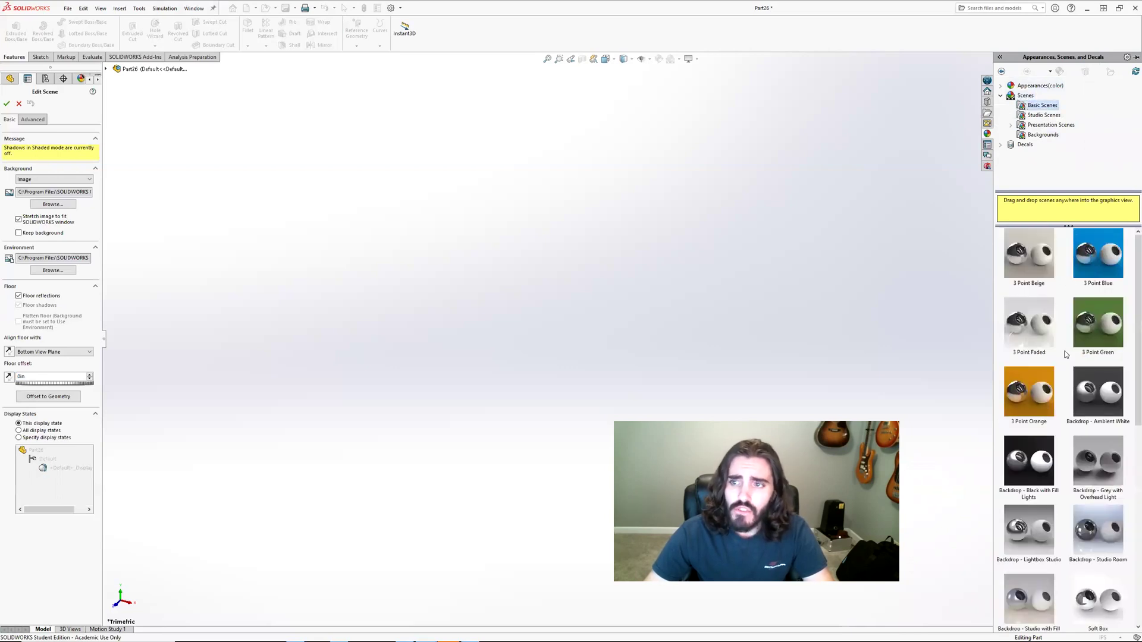
{"action": "scroll", "coordinate": [1076, 391], "scroll_direction": "down", "scroll_amount": 3}
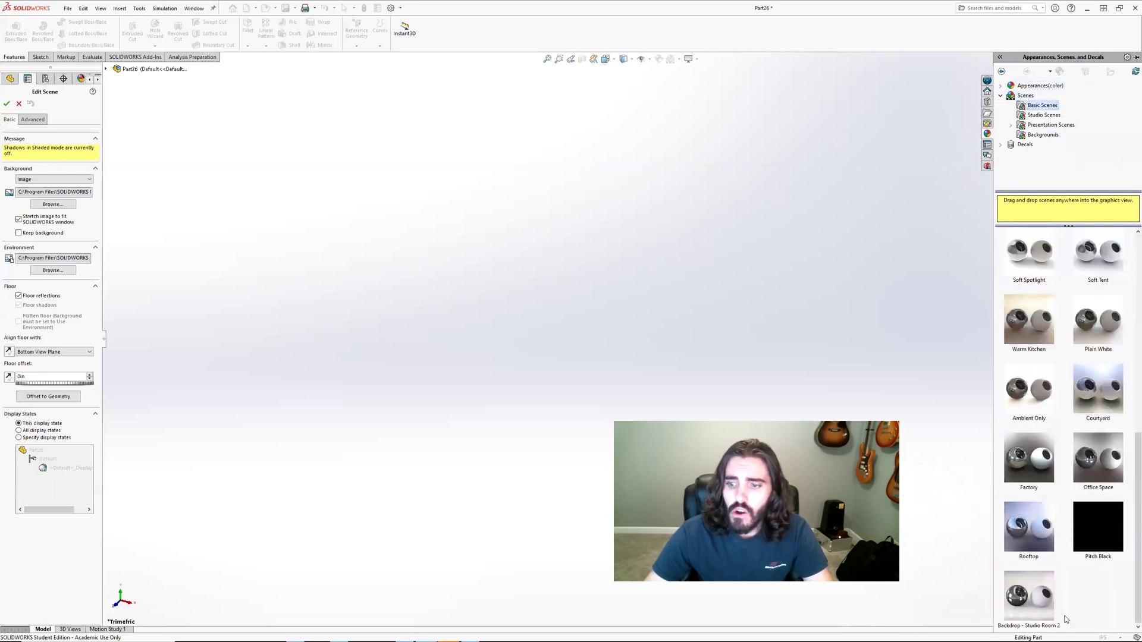
{"action": "mouse_move", "coordinate": [1044, 614]}
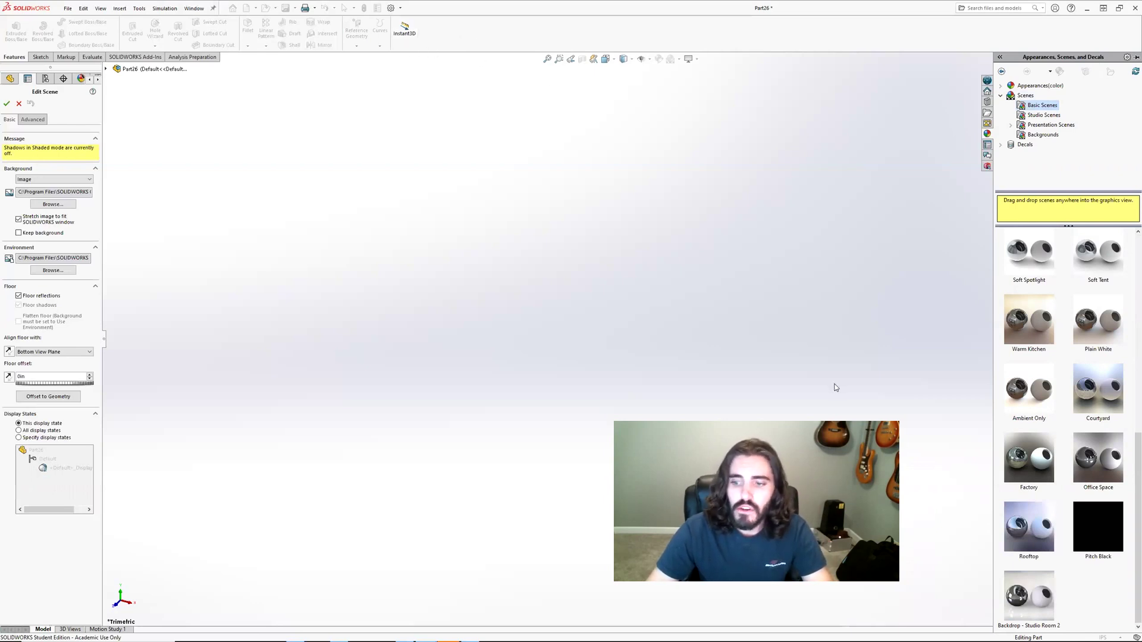
{"action": "left_click_drag", "start_coordinate": [1032, 594], "coordinate": [655, 246]}
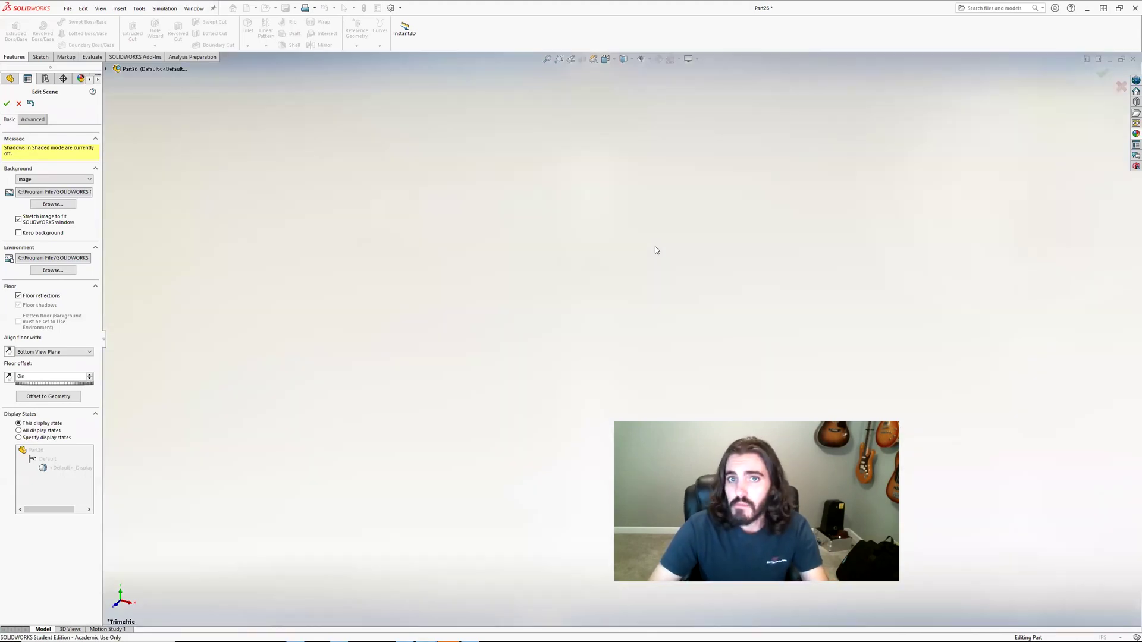
{"action": "left_click", "coordinate": [18, 104]}
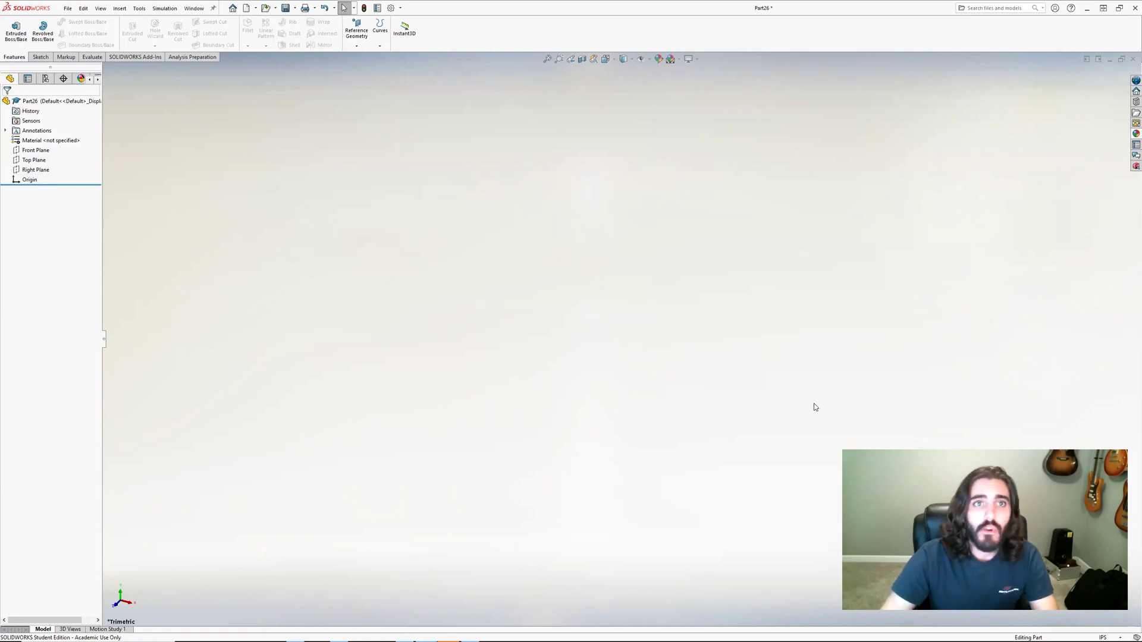
- Review the drafting standard page of the document properties and close the options without making changes
{"action": "left_click", "coordinate": [390, 7]}
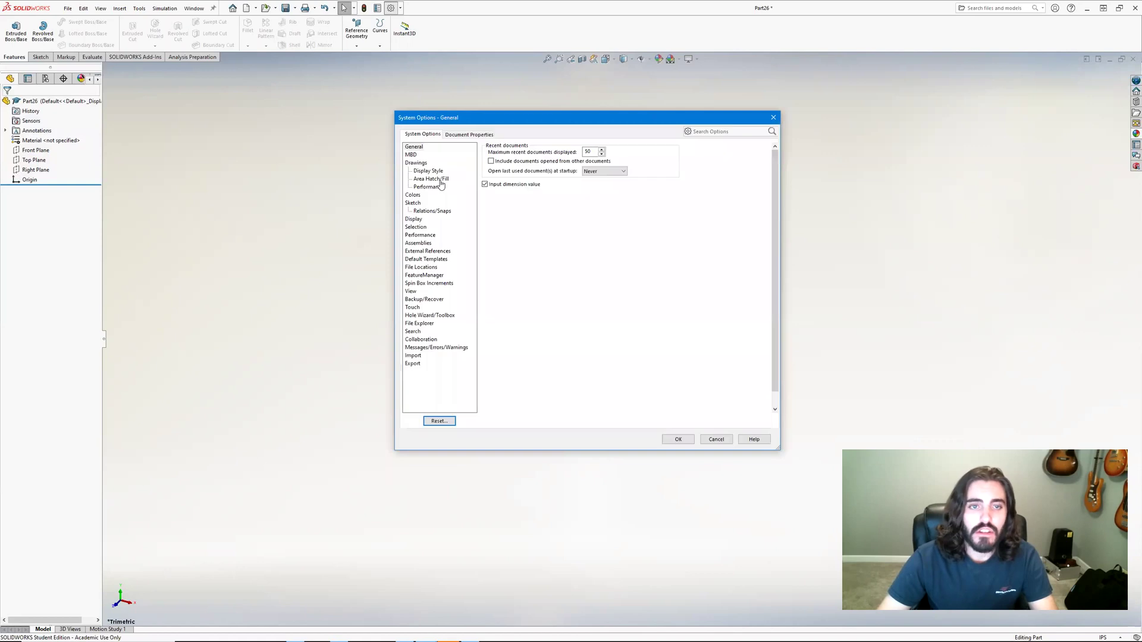
{"action": "left_click", "coordinate": [471, 135]}
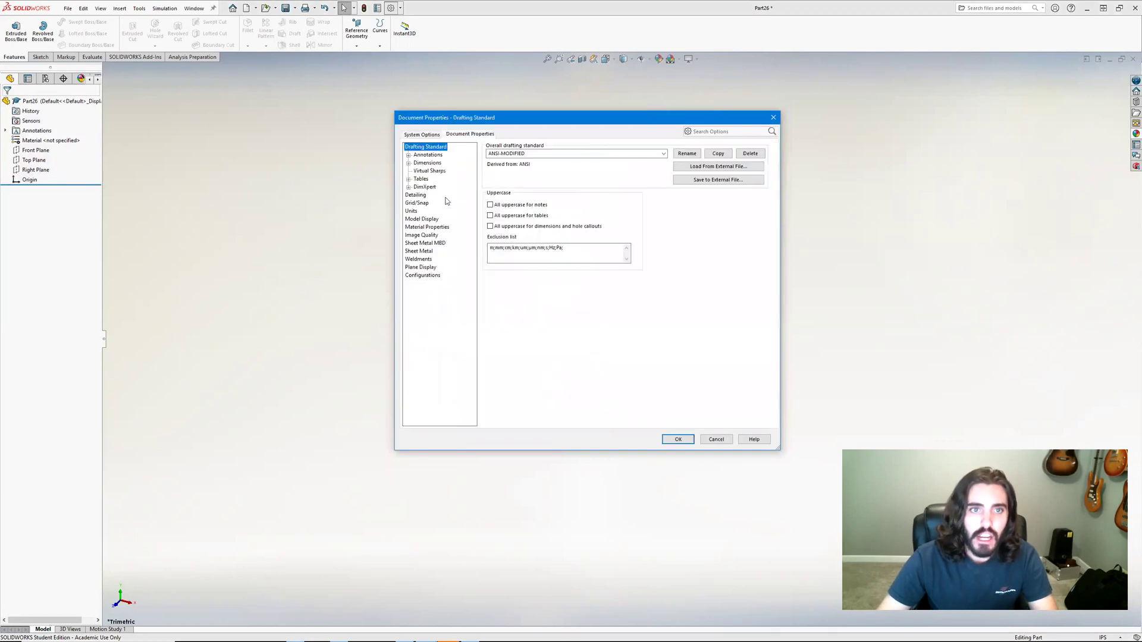
{"action": "left_click", "coordinate": [773, 118]}
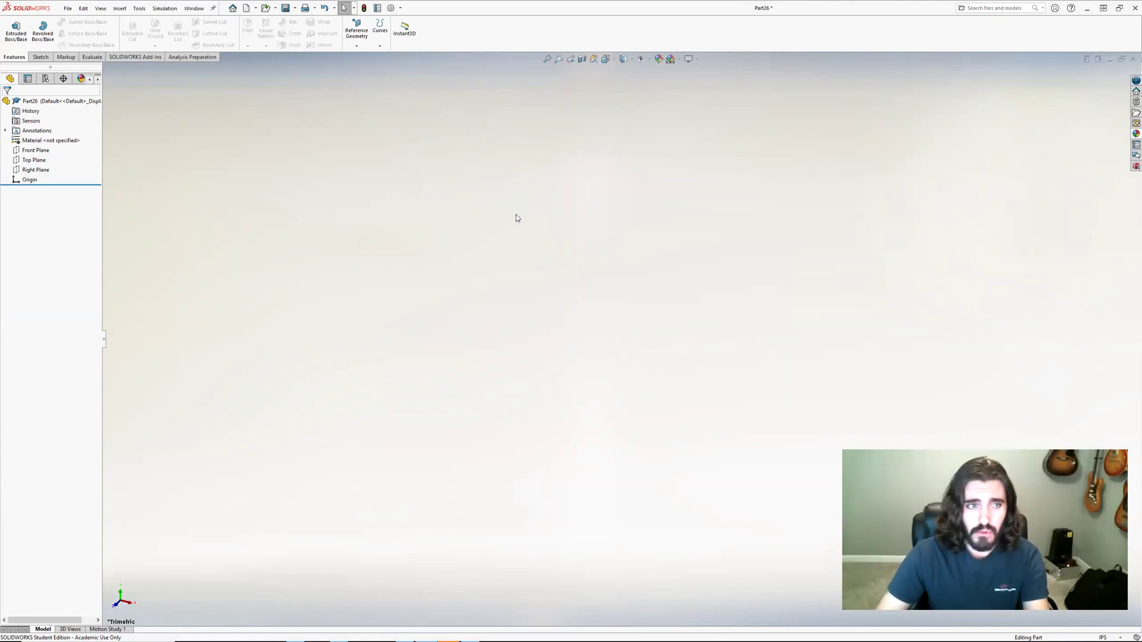
- Save the part as a Part Templates (*.prtdot) file in the templates folder, named "New", the author's first name and "Part", and close it
{"action": "left_click", "coordinate": [68, 8]}
{"action": "left_click", "coordinate": [90, 117]}
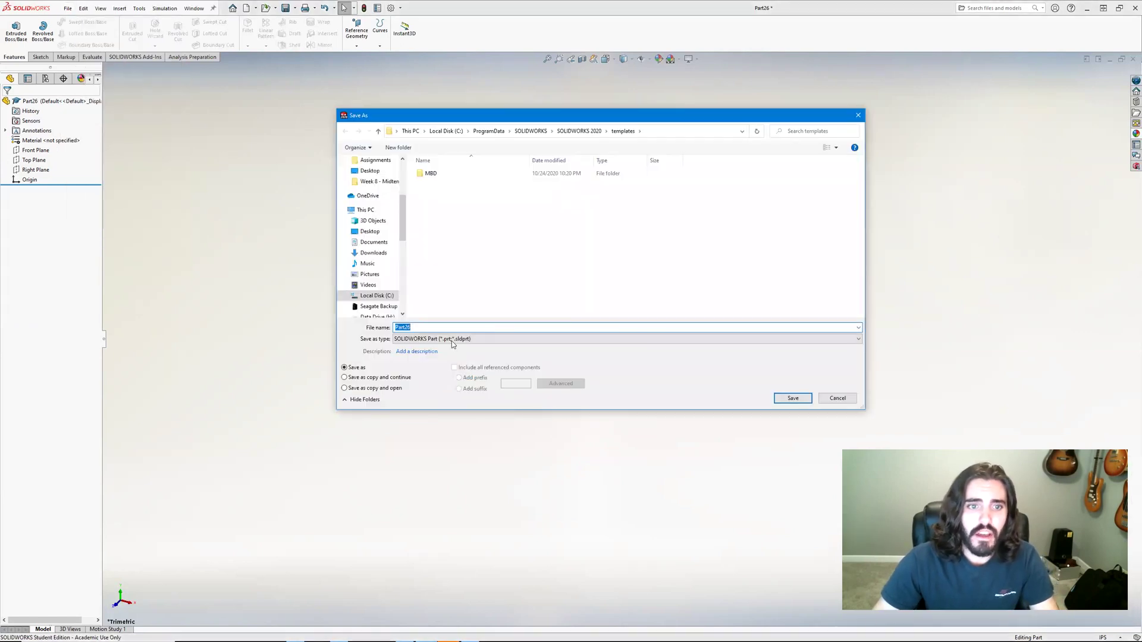
{"action": "left_click", "coordinate": [418, 340]}
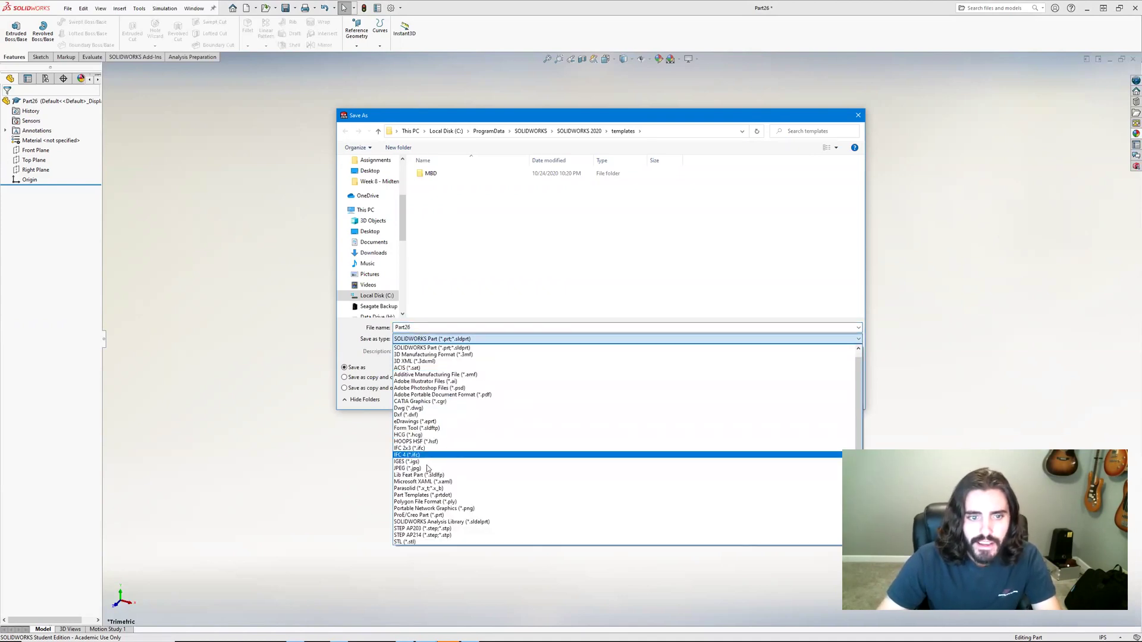
{"action": "left_click", "coordinate": [431, 496]}
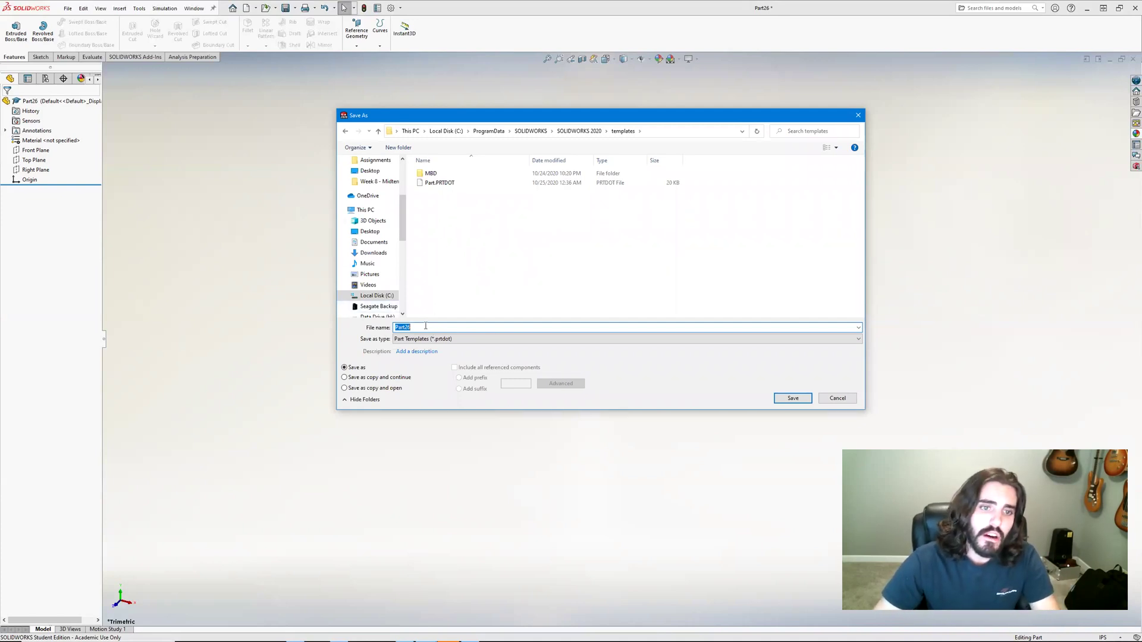
{"action": "type", "text": "New Nick"}
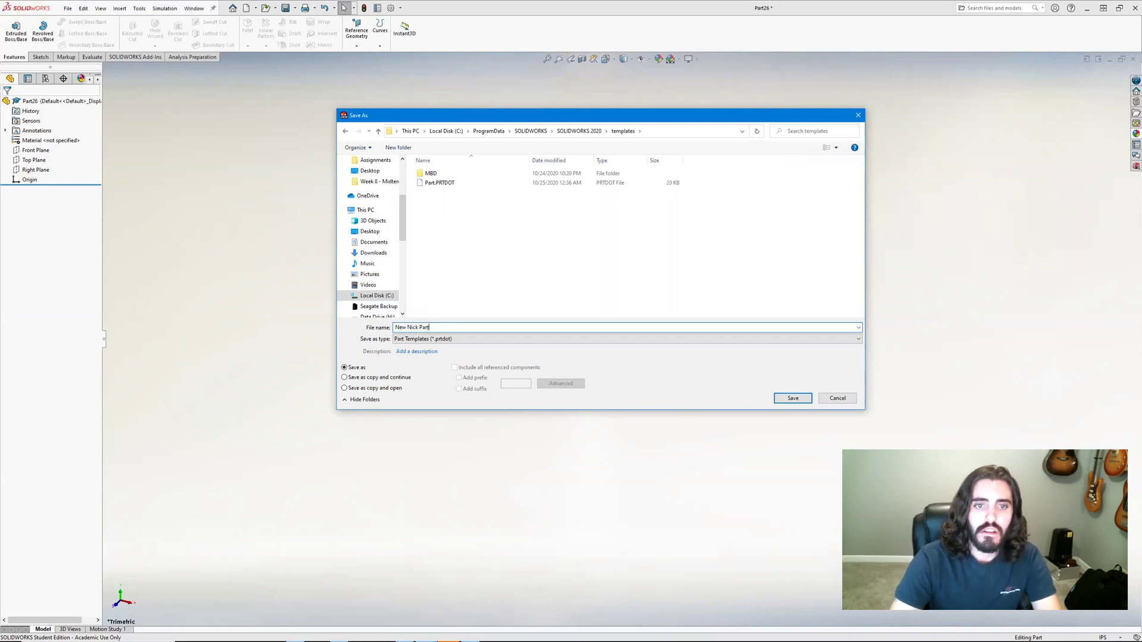
{"action": "left_click", "coordinate": [799, 398]}
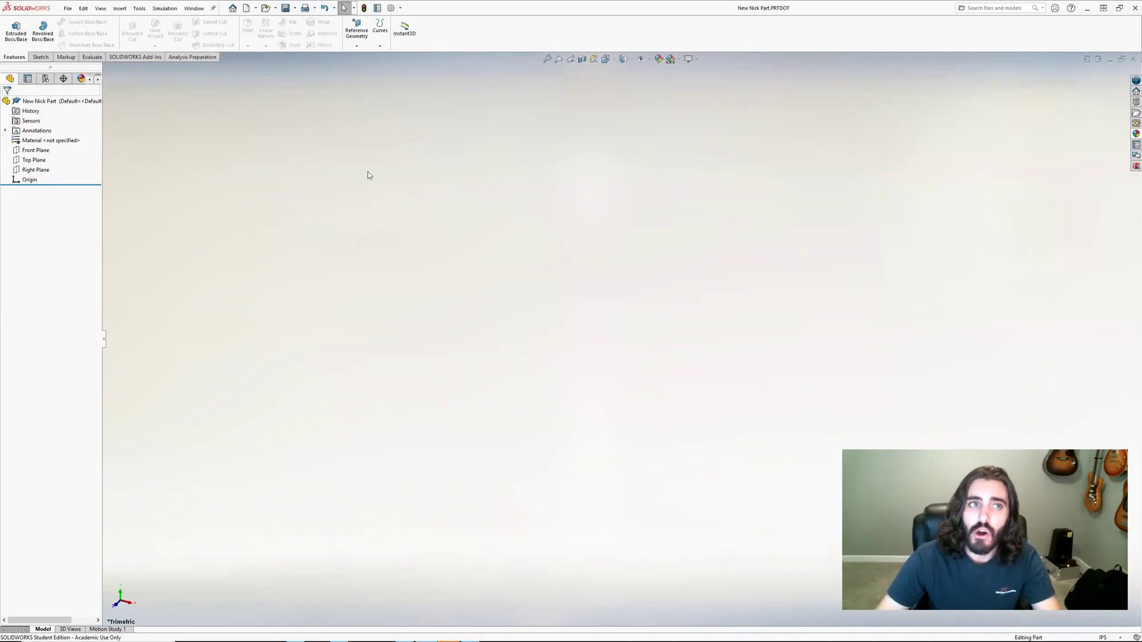
{"action": "left_click", "coordinate": [1133, 59]}
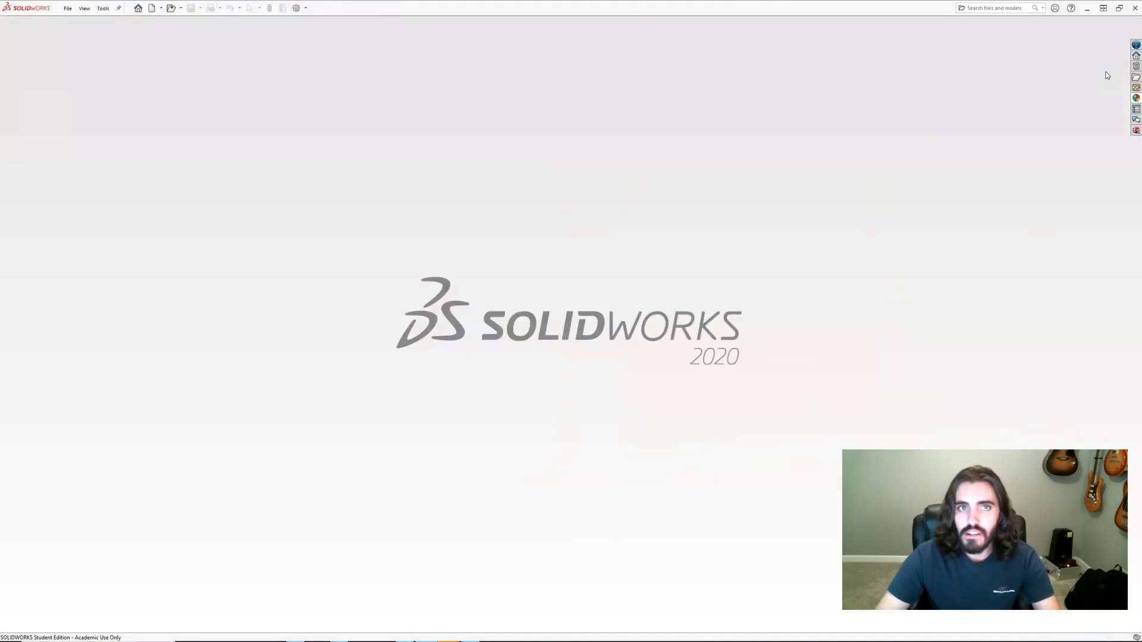
- Create a new document from the saved custom part template, using the advanced template list
{"action": "left_click", "coordinate": [68, 8]}
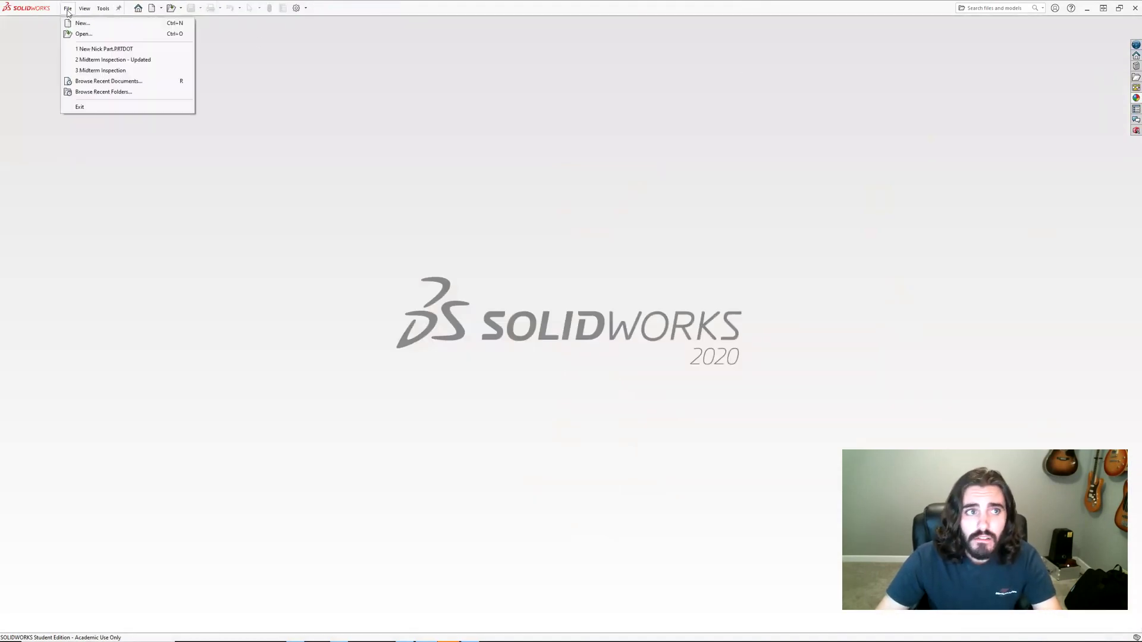
{"action": "left_click", "coordinate": [75, 22]}
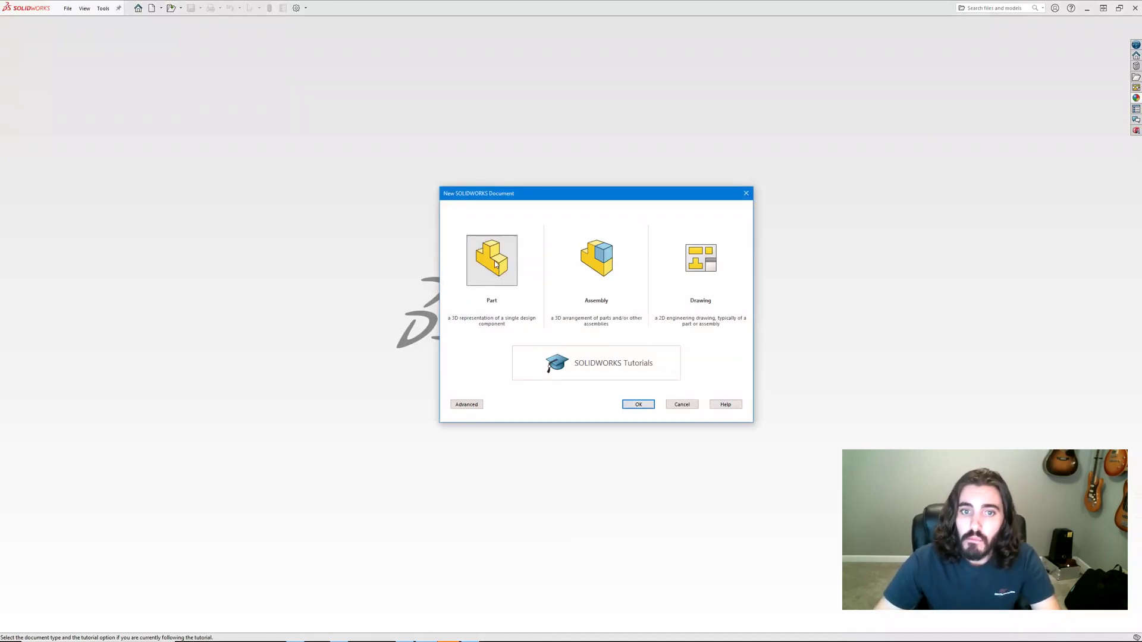
{"action": "left_click", "coordinate": [713, 260]}
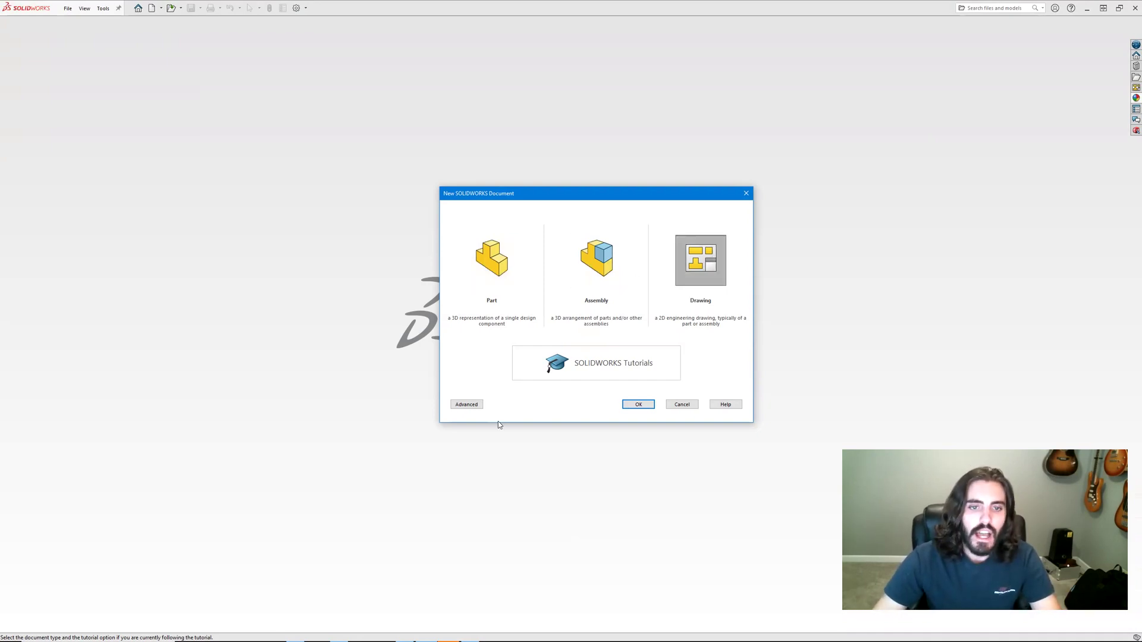
{"action": "left_click", "coordinate": [467, 405]}
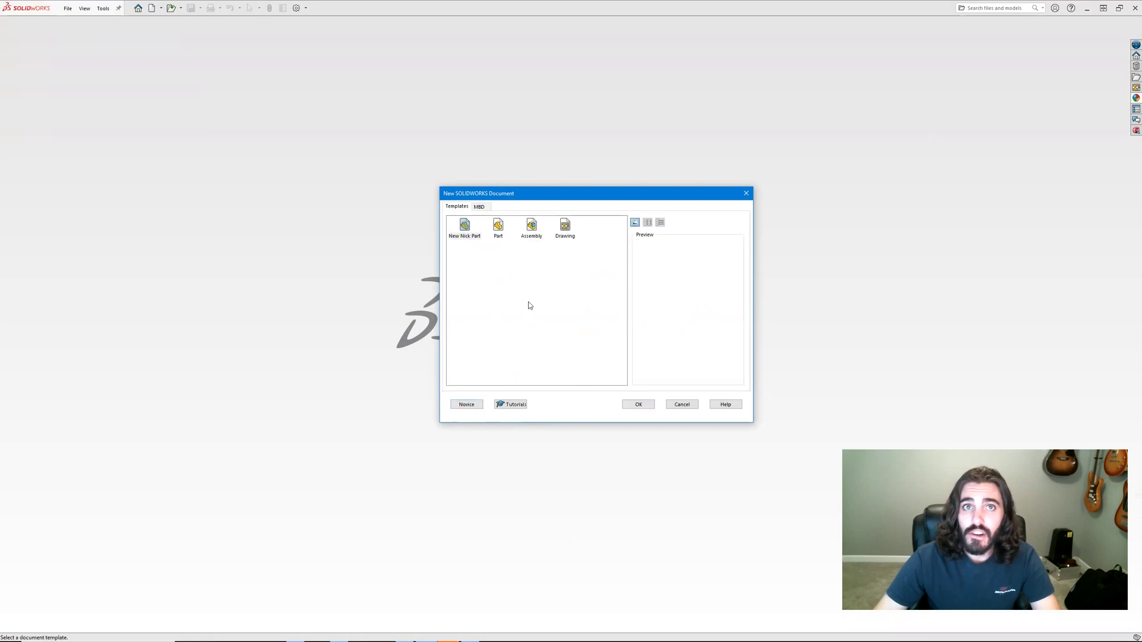
{"action": "left_click", "coordinate": [566, 231]}
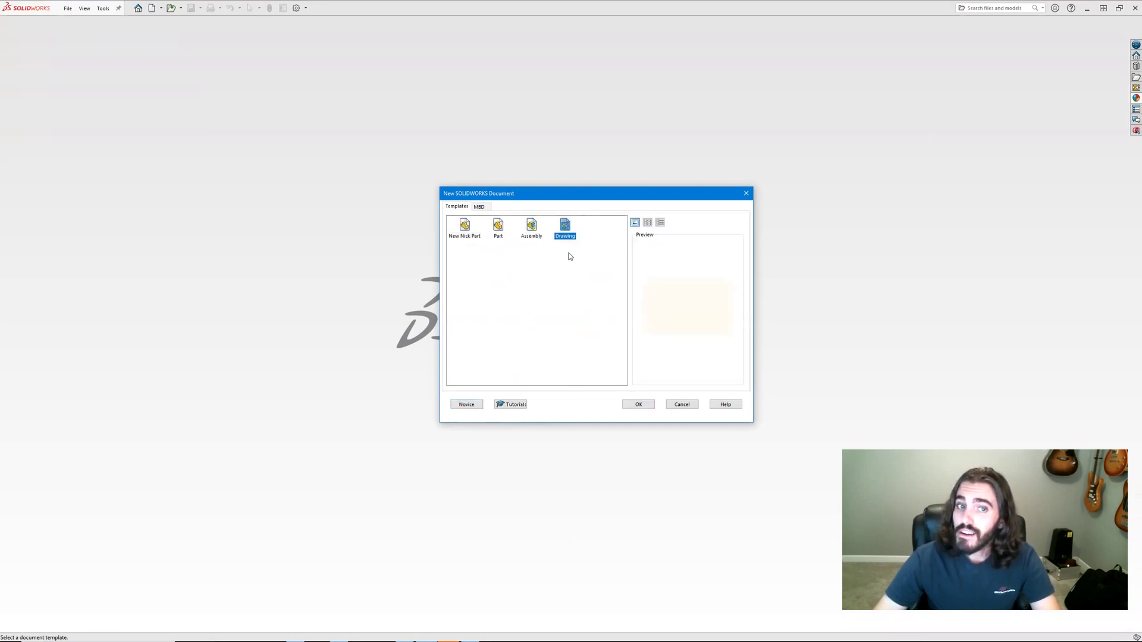
{"action": "left_click", "coordinate": [465, 229]}
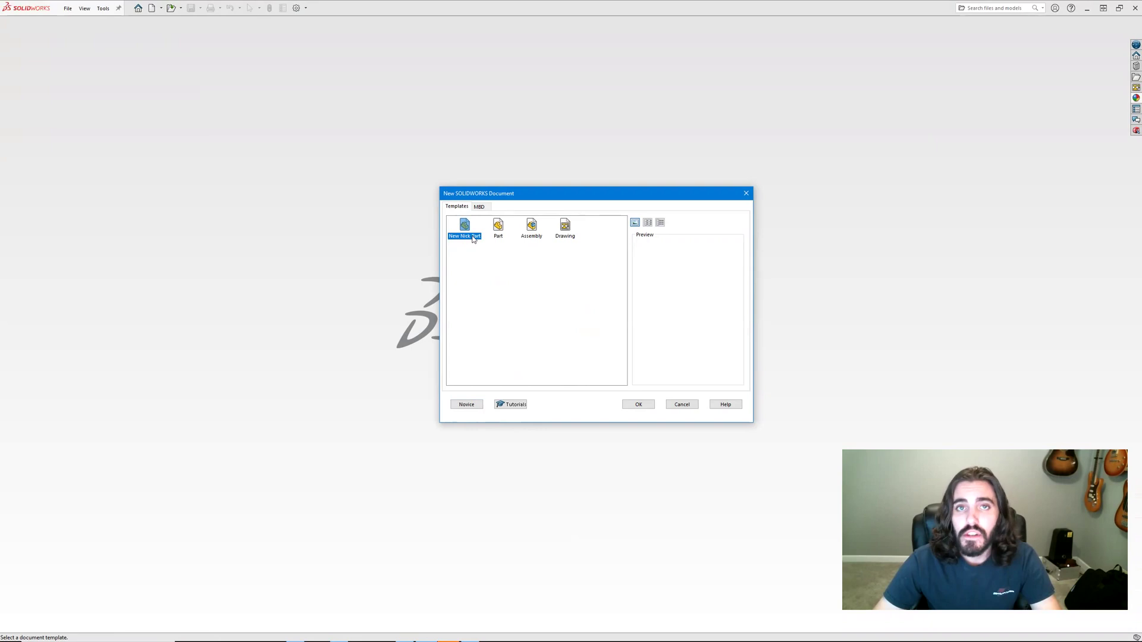
{"action": "left_click", "coordinate": [650, 406]}
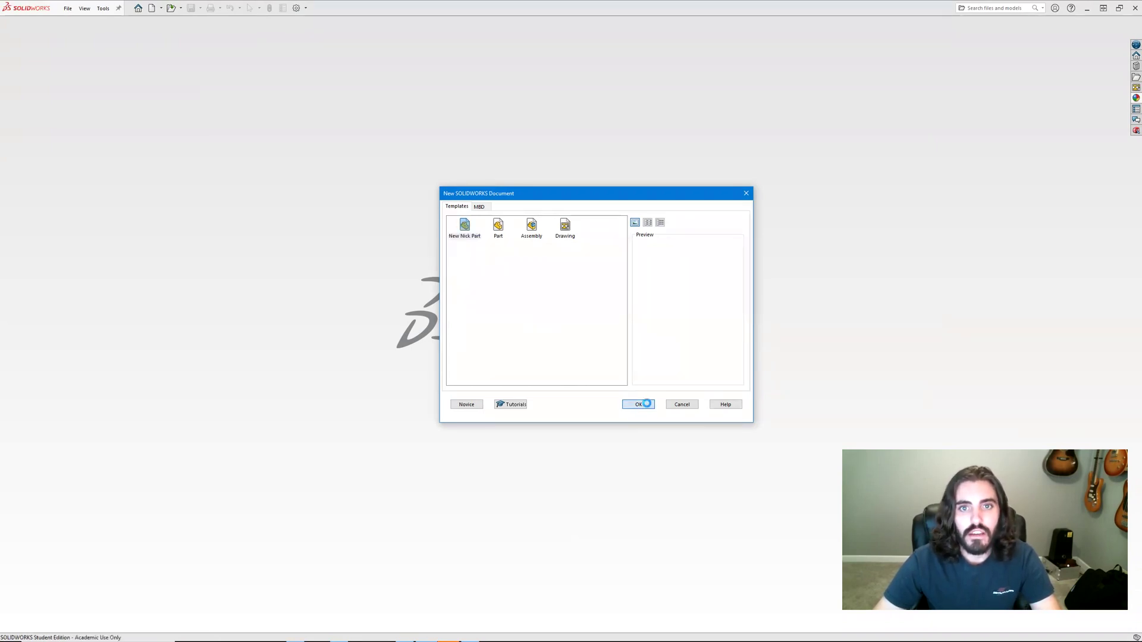